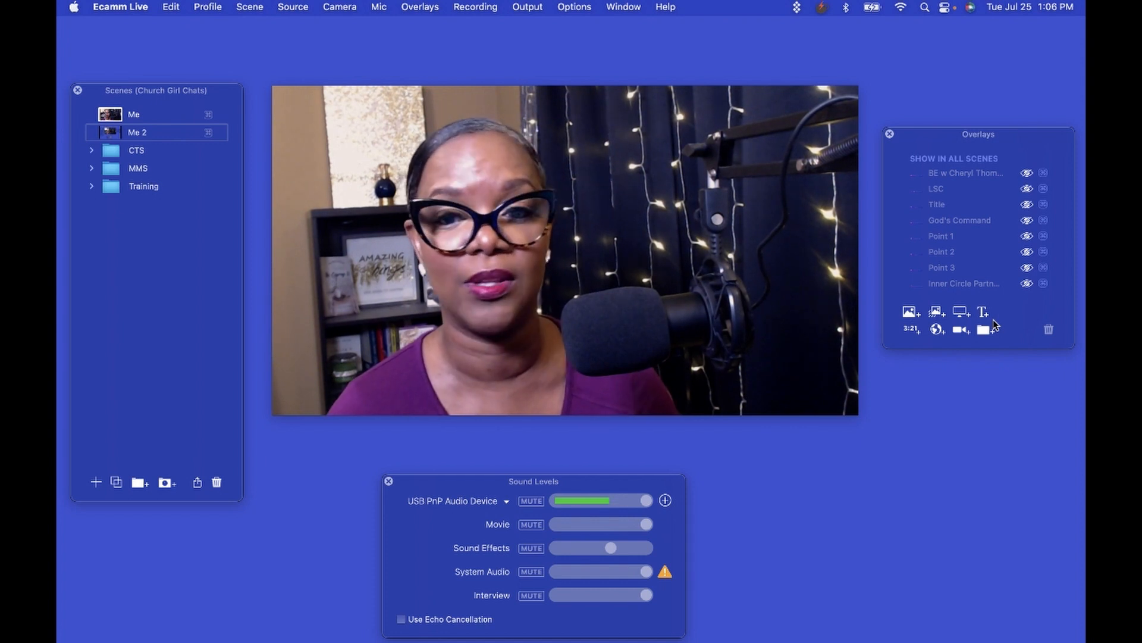
# Create a new text overlay showing the person's full name, with its background box turned off.
pyautogui.click(983, 313)
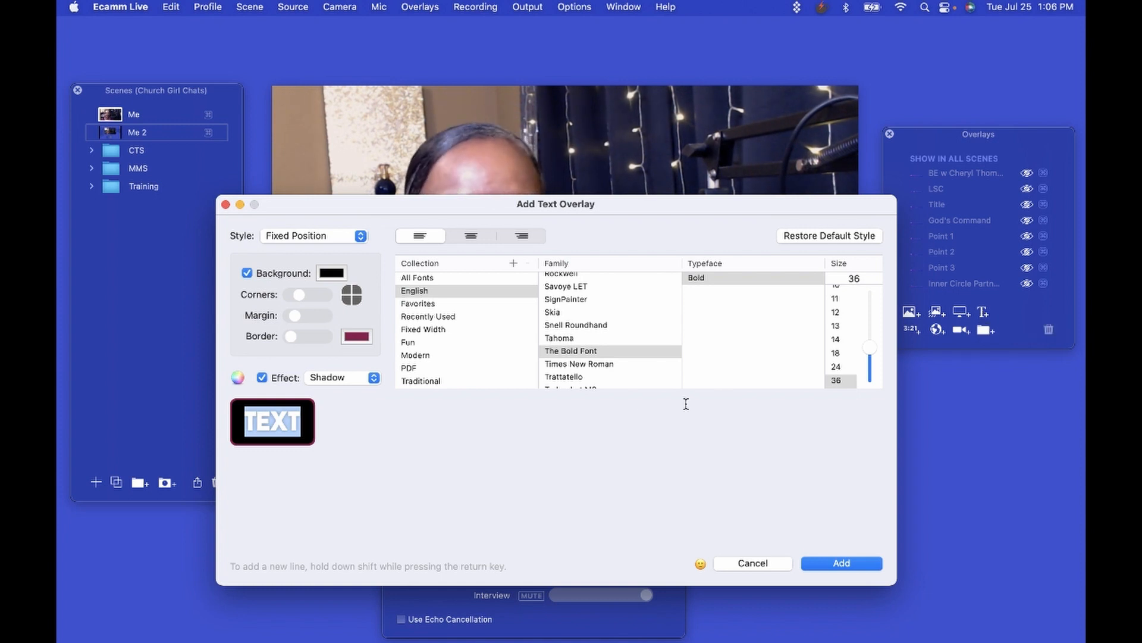
pyautogui.doubleClick(268, 420)
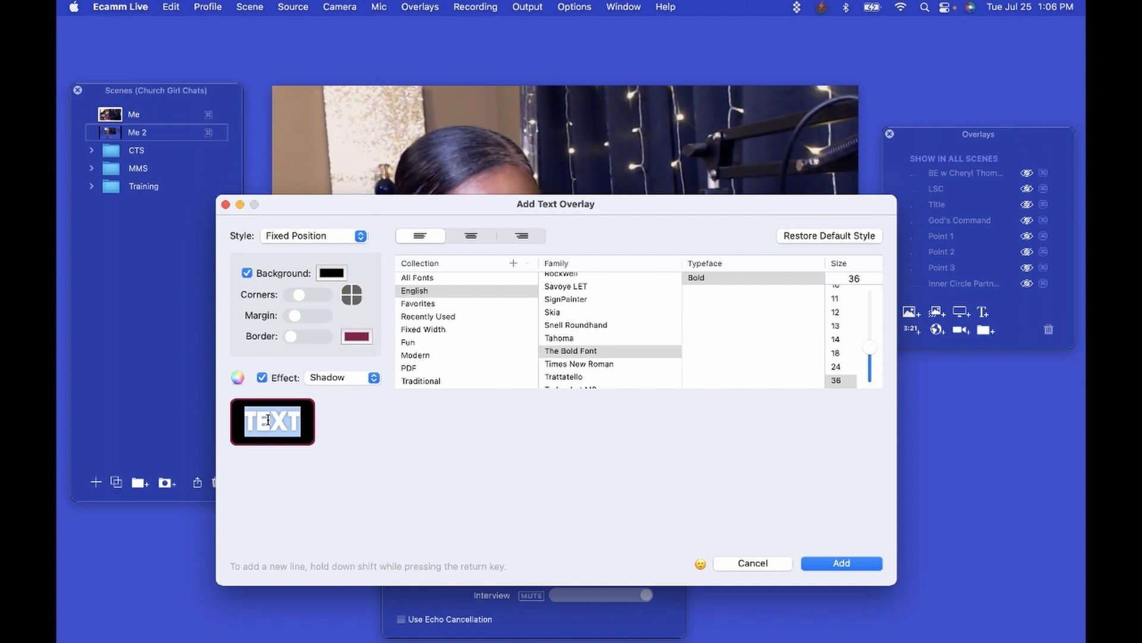
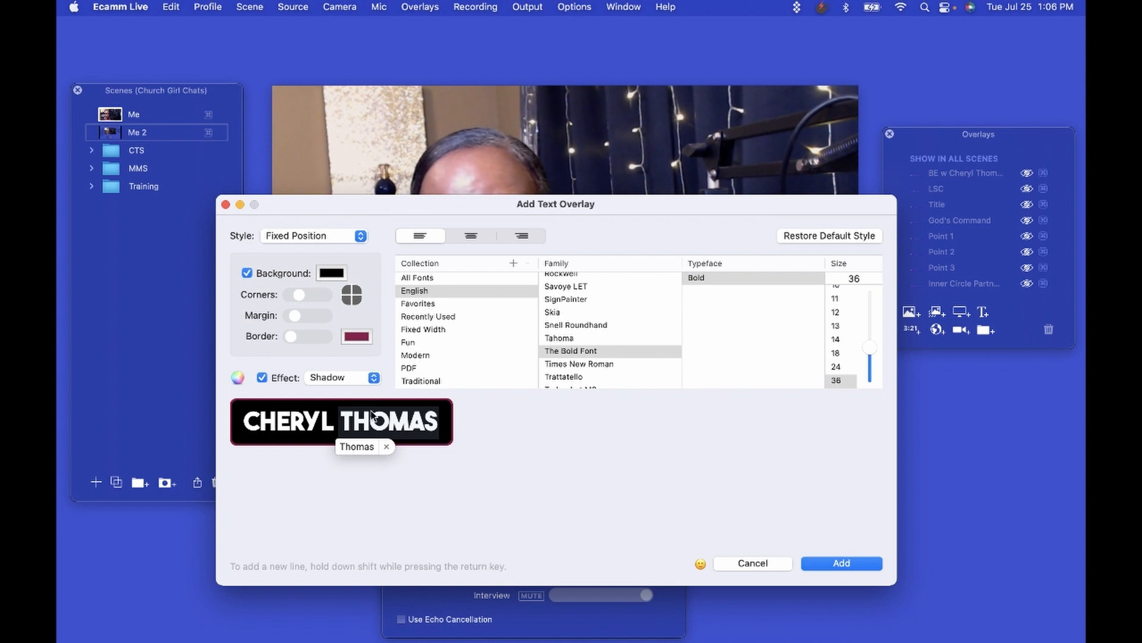
pyautogui.click(247, 273)
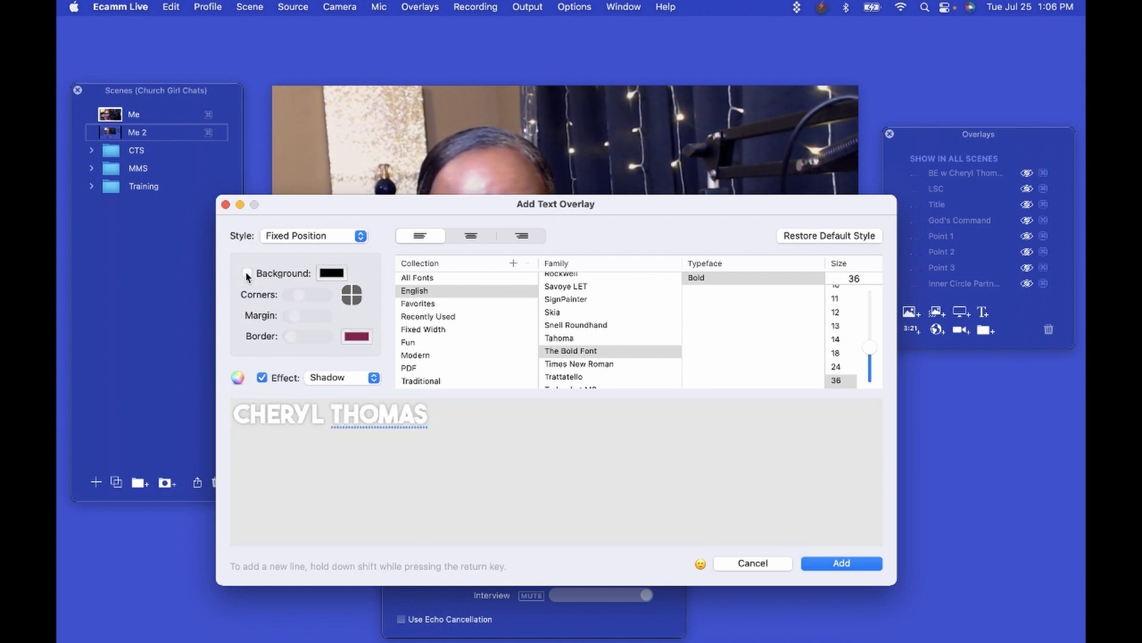
# Re-enable the background box, try white, maroon, yellow and lavender, then set it to black.
pyautogui.click(247, 274)
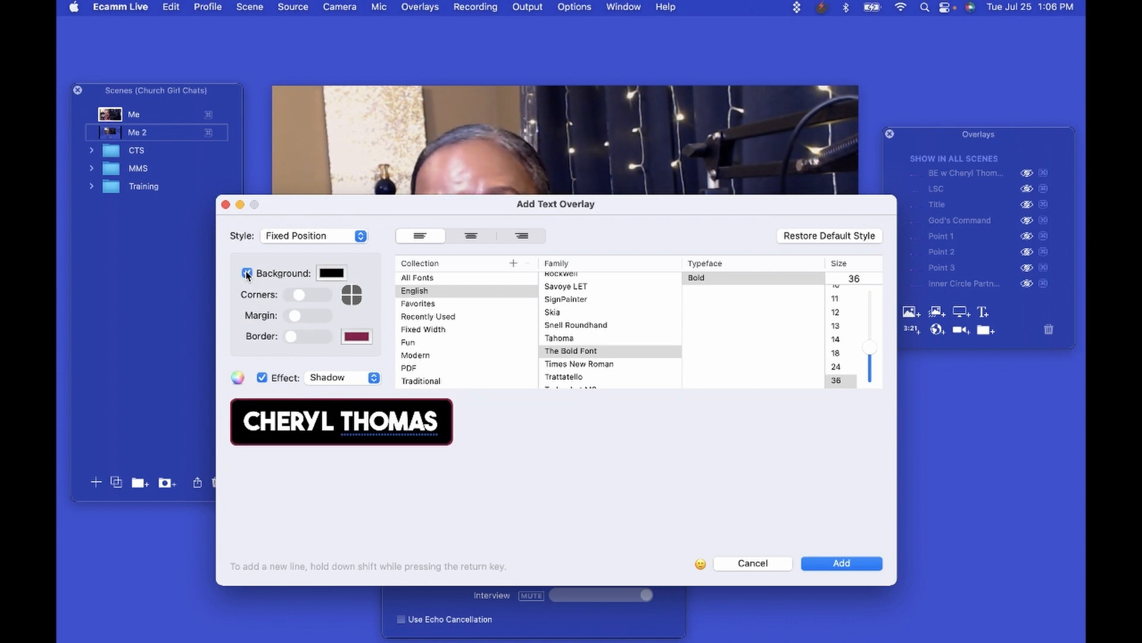
pyautogui.click(333, 274)
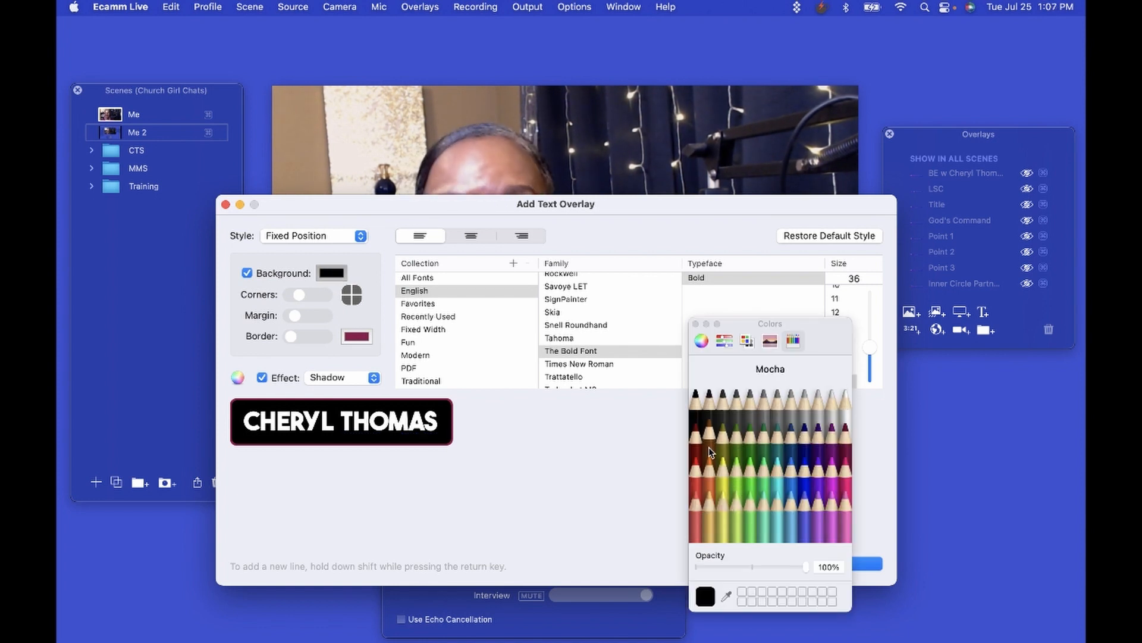
pyautogui.click(842, 394)
pyautogui.click(845, 427)
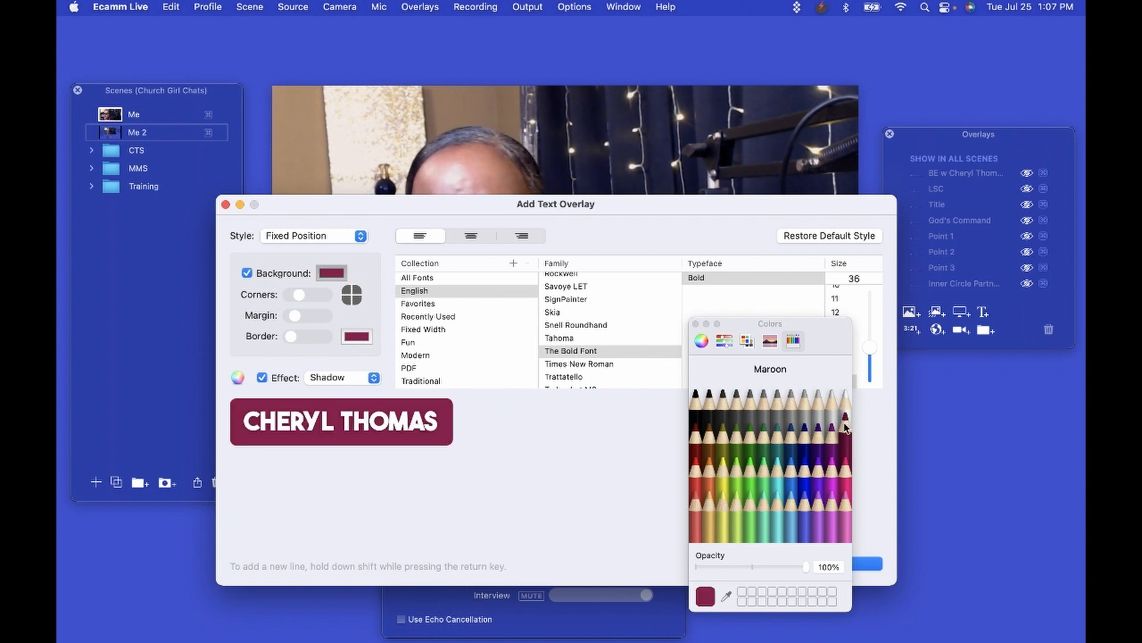
pyautogui.click(724, 458)
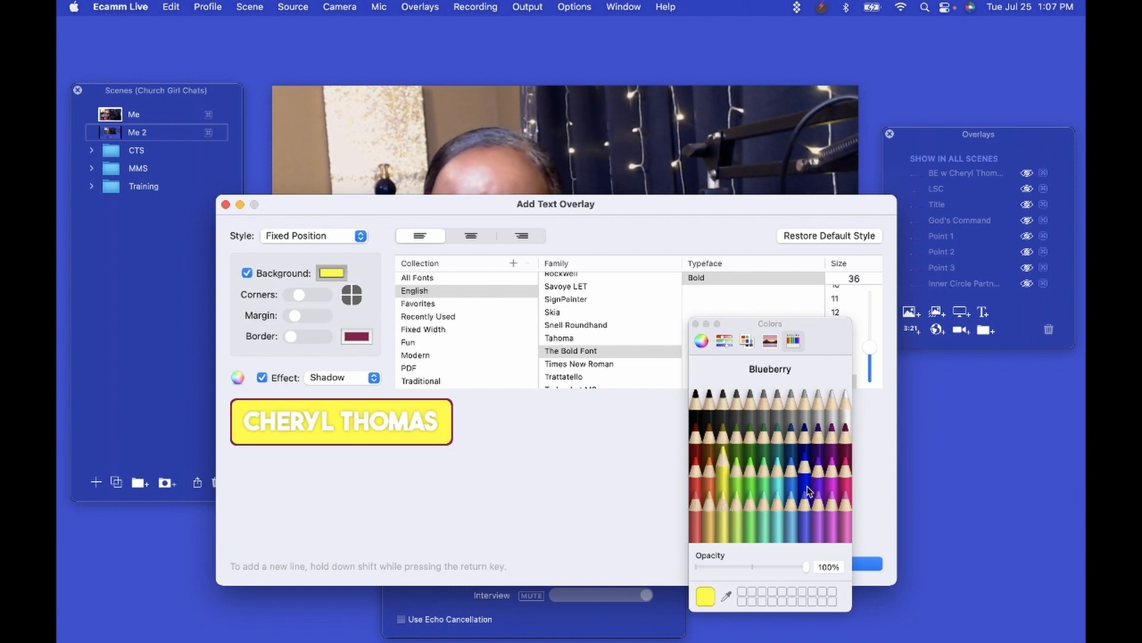
pyautogui.click(822, 499)
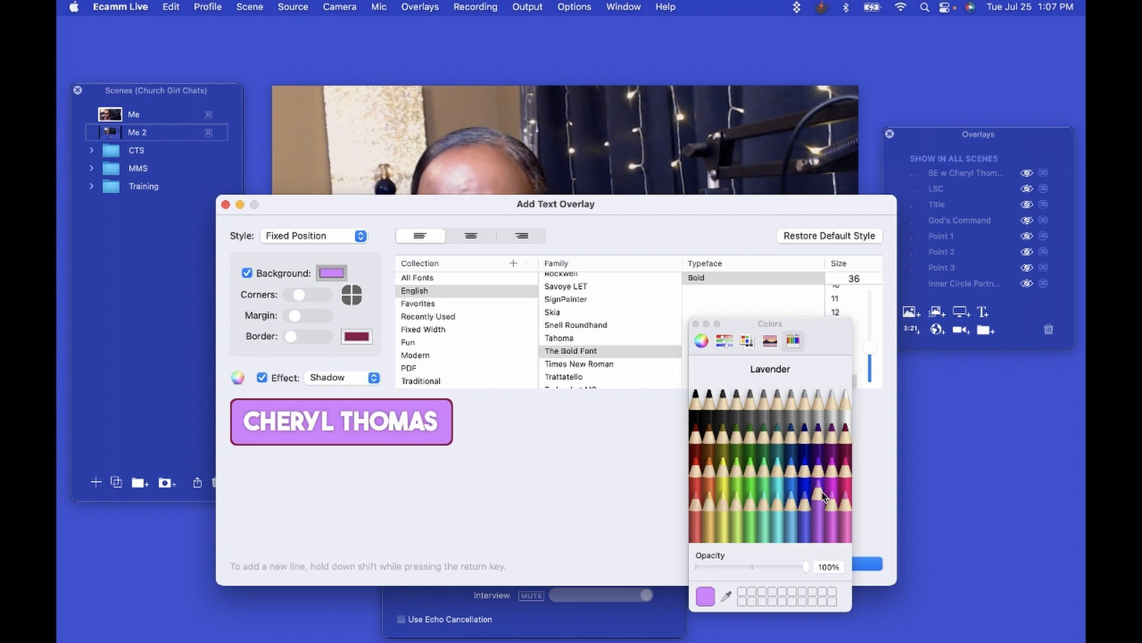
pyautogui.click(695, 391)
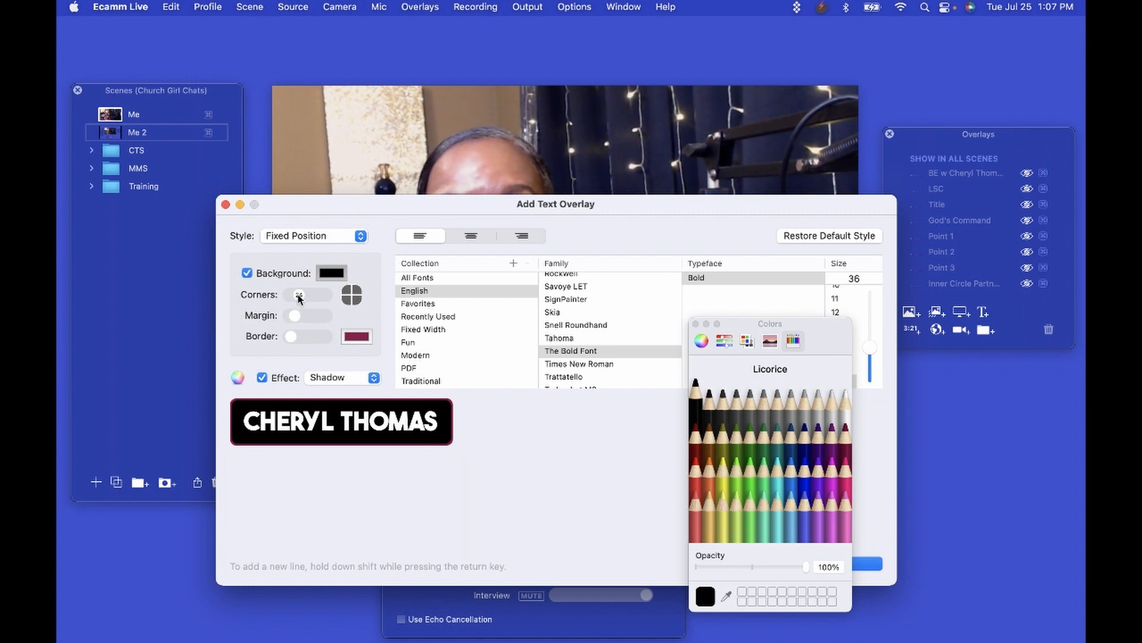
# Try rounded corners, settle on barely rounded ones, and drag the Border slider to its minimum.
pyautogui.moveTo(299, 298)
pyautogui.mouseDown()
pyautogui.moveTo(330, 299)
pyautogui.moveTo(282, 297)
pyautogui.mouseUp()
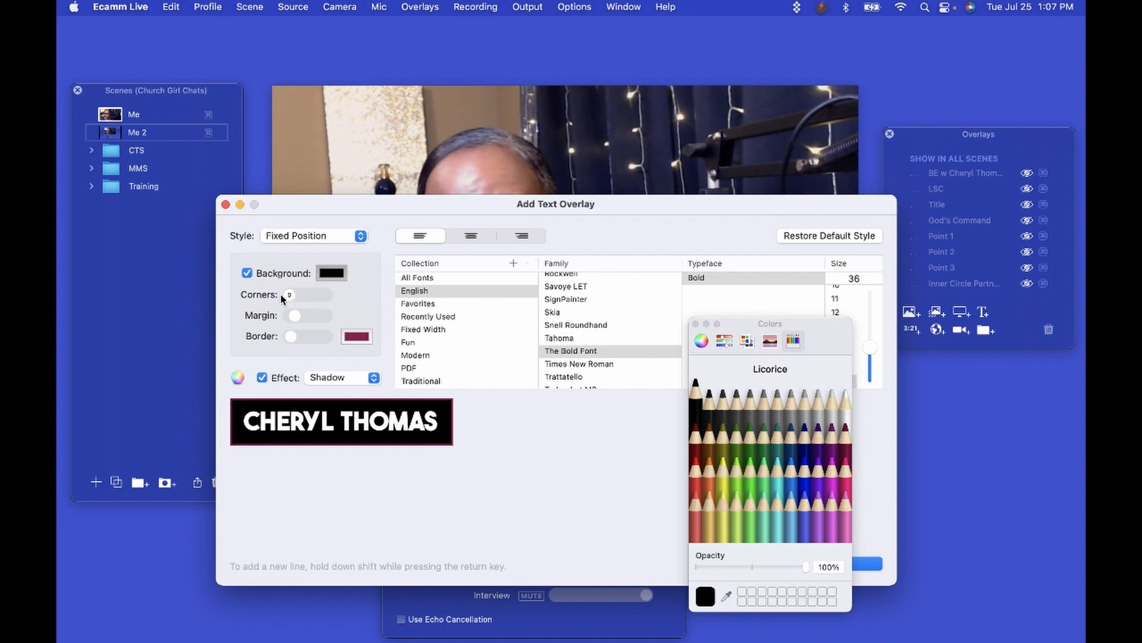
pyautogui.moveTo(288, 297); pyautogui.dragTo(293, 320)
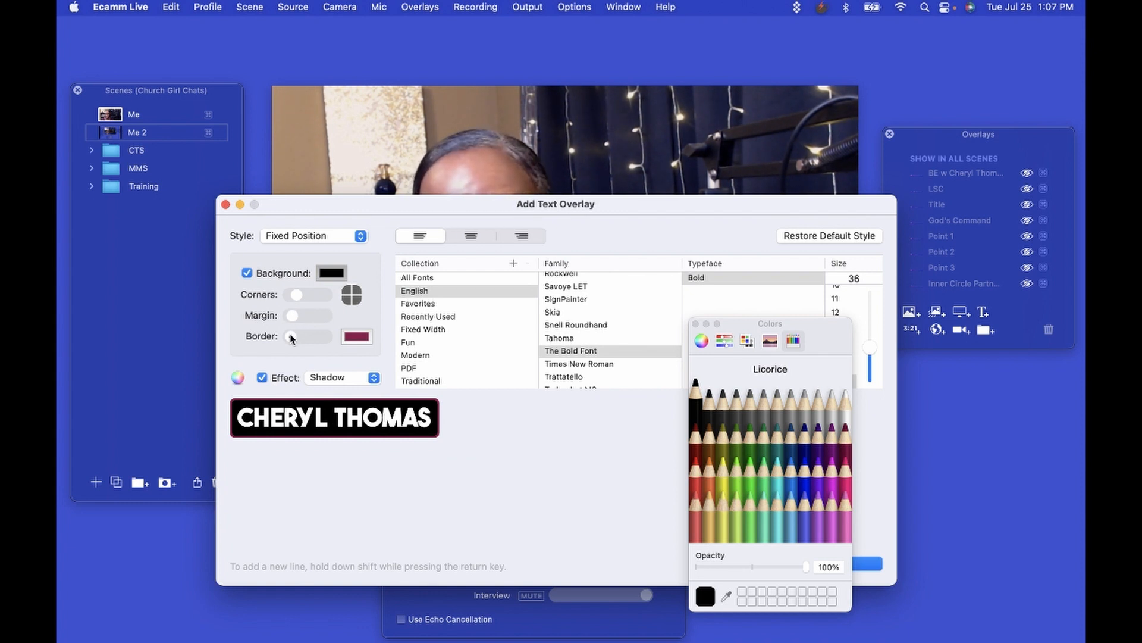
pyautogui.moveTo(291, 337)
pyautogui.mouseDown()
pyautogui.moveTo(283, 339)
pyautogui.moveTo(301, 339)
pyautogui.mouseUp()
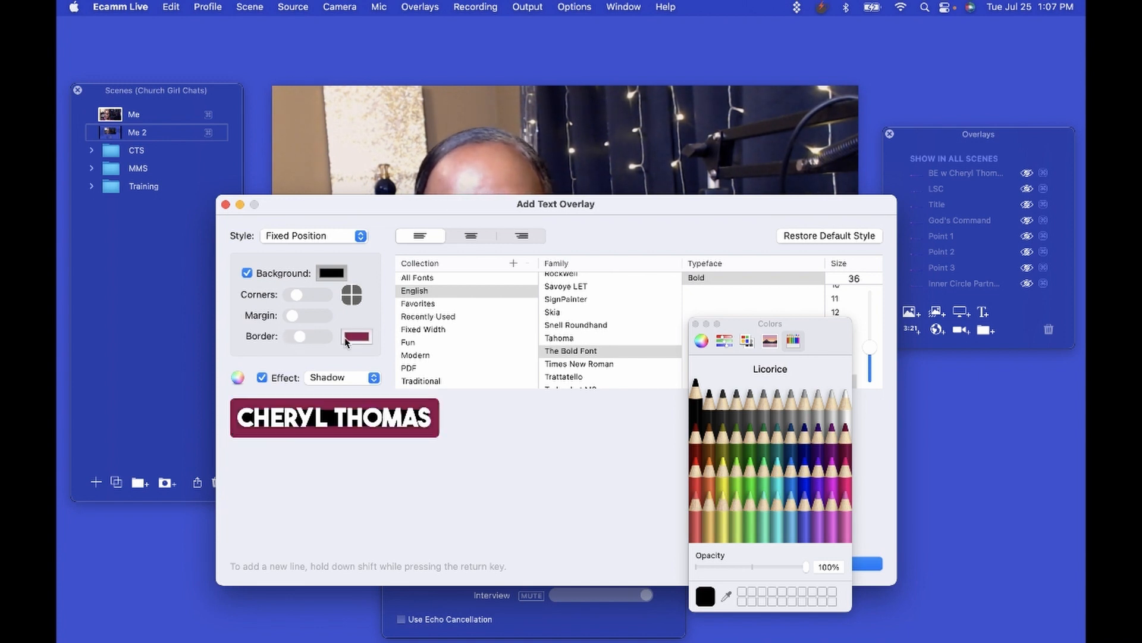
# Give the box a thin Cantaloupe border after trying Snow and Lemon colours.
pyautogui.click(354, 338)
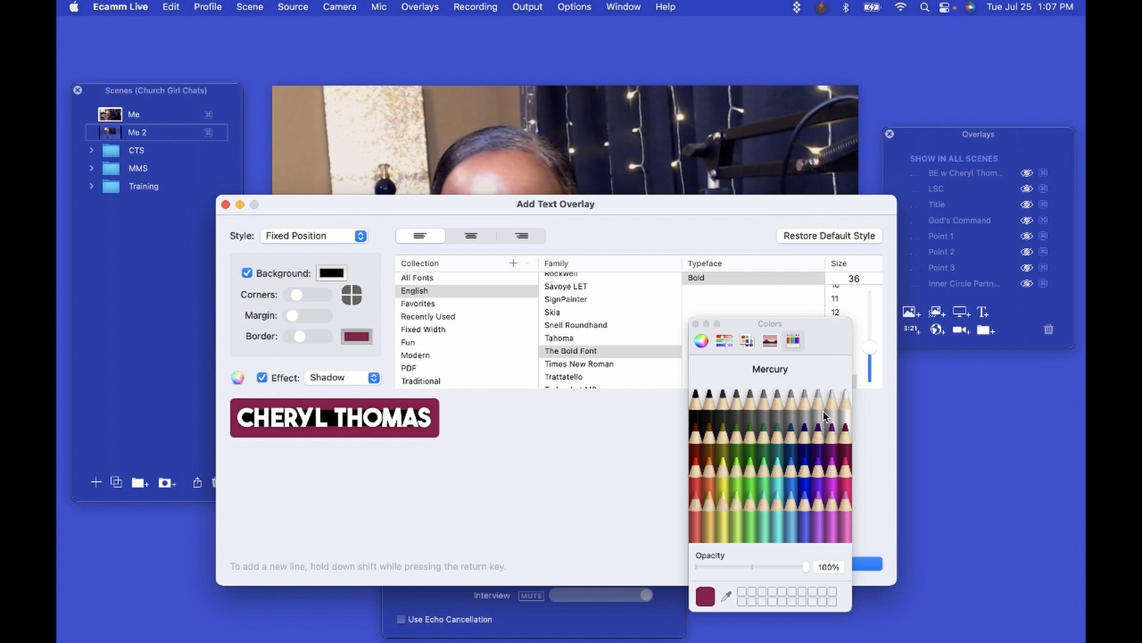
pyautogui.click(845, 395)
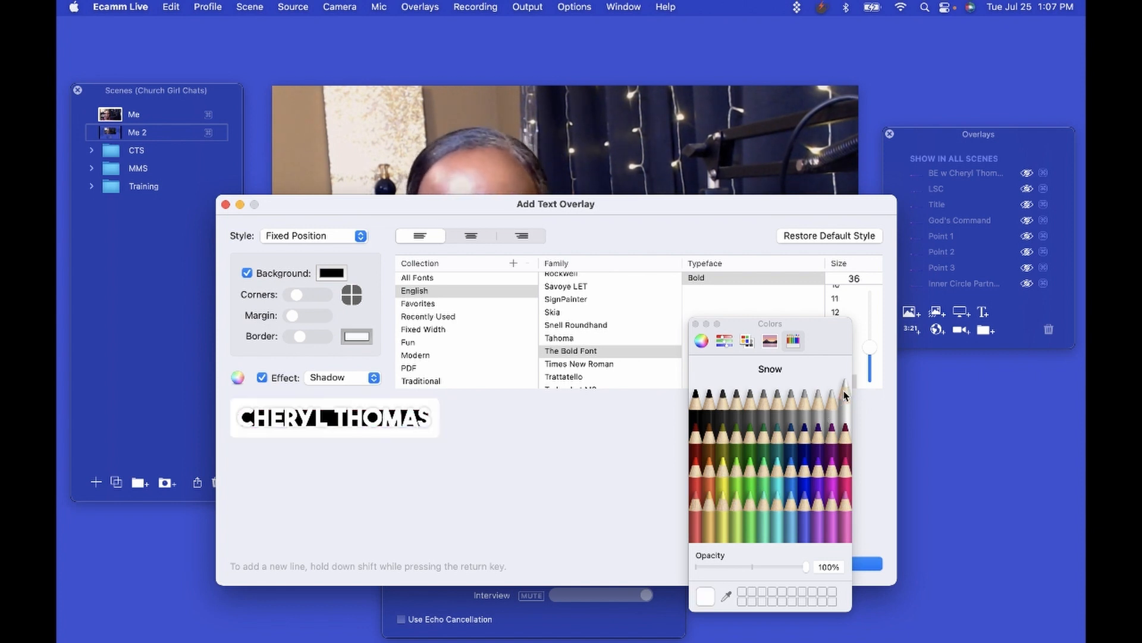
pyautogui.moveTo(301, 338); pyautogui.dragTo(293, 338)
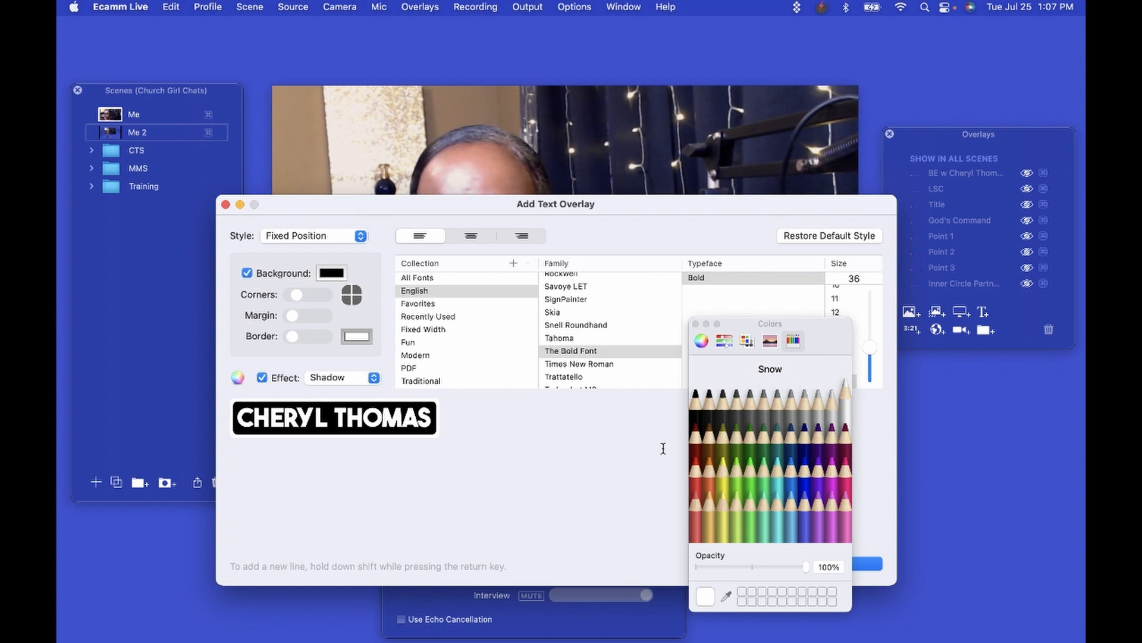
pyautogui.click(723, 496)
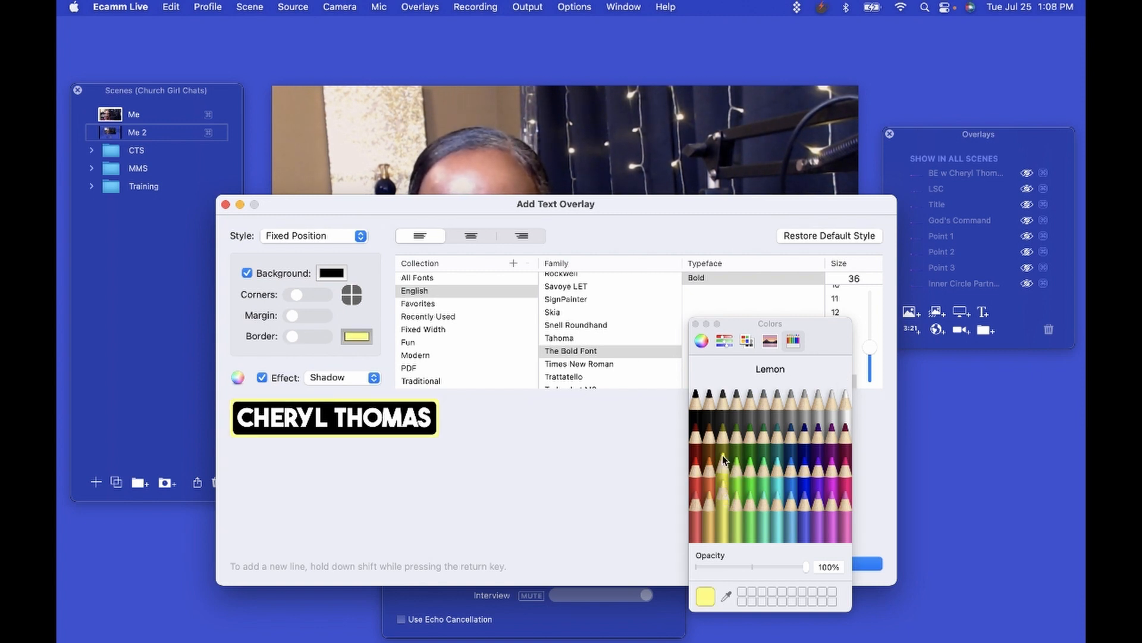
pyautogui.click(709, 491)
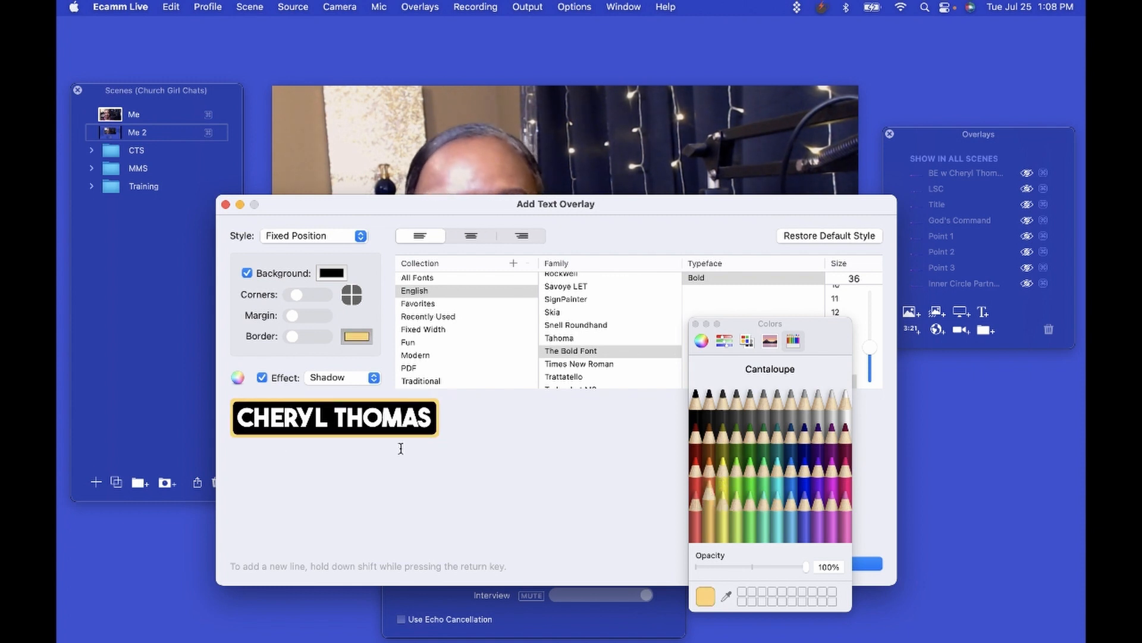
# Switch the text effect from Shadow to Light Glow and dismiss the Colors panel.
pyautogui.click(262, 379)
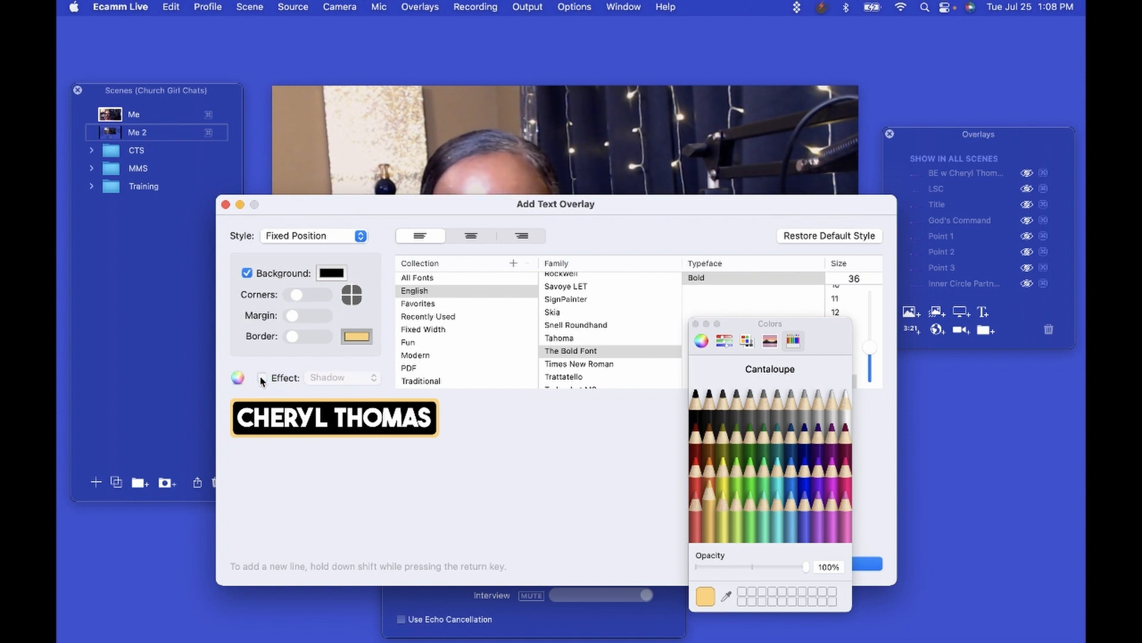
pyautogui.click(262, 378)
pyautogui.click(375, 382)
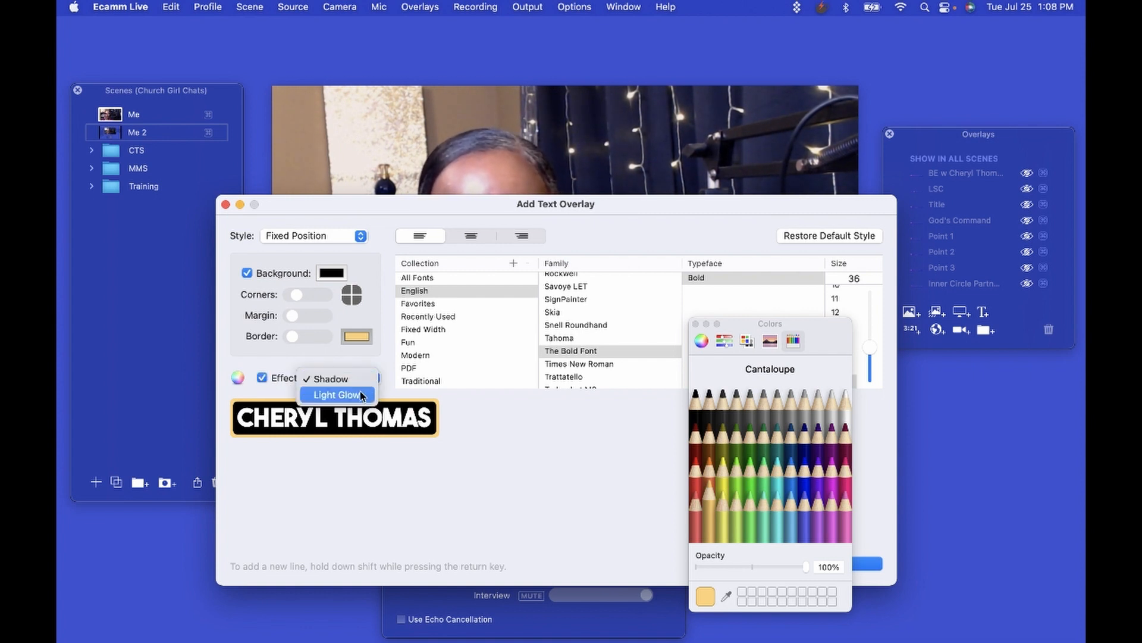
pyautogui.click(361, 395)
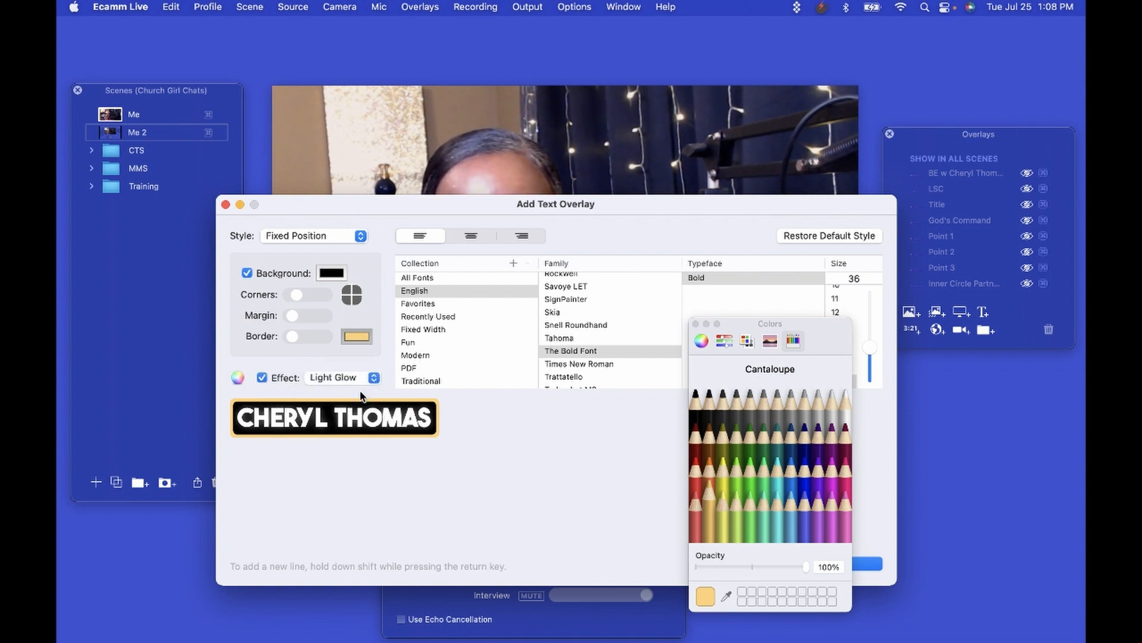
pyautogui.click(696, 323)
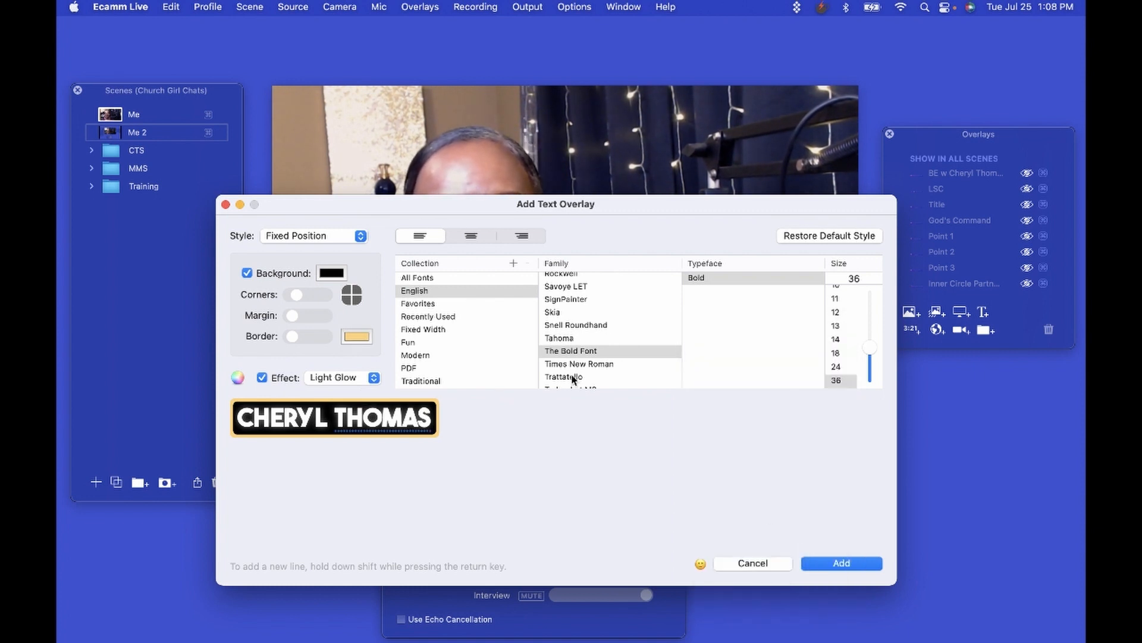
# Preview the name in Tahoma, Menlo, Georgia, Charter and Bodoni 72 Smallcaps fonts.
pyautogui.click(566, 338)
pyautogui.scroll(5, 565, 338)
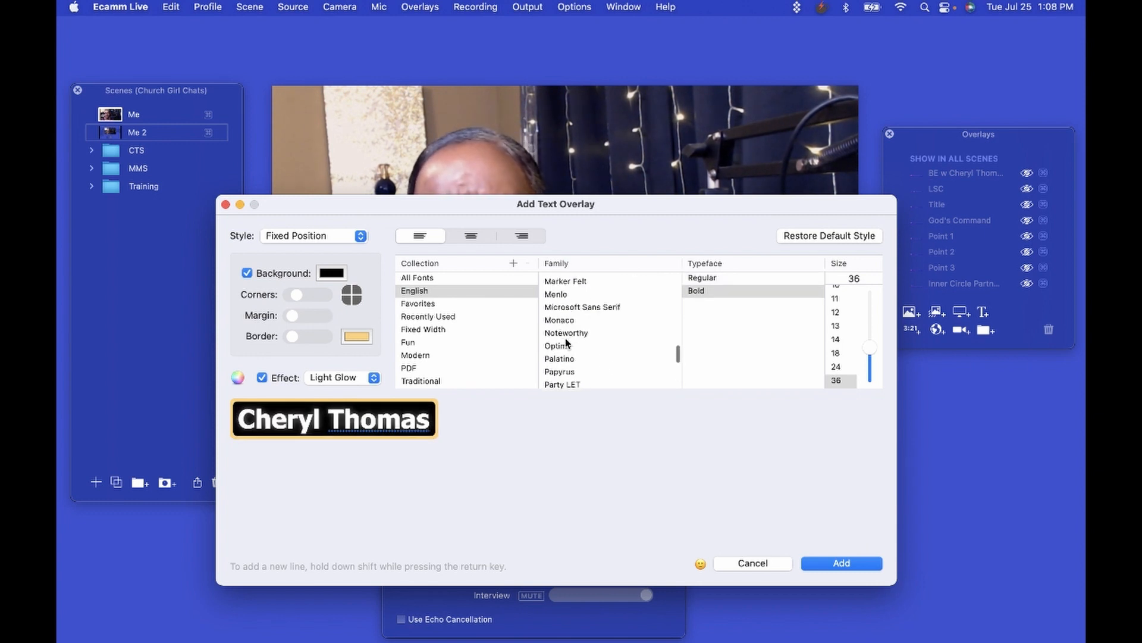
pyautogui.click(562, 299)
pyautogui.scroll(4, 563, 299)
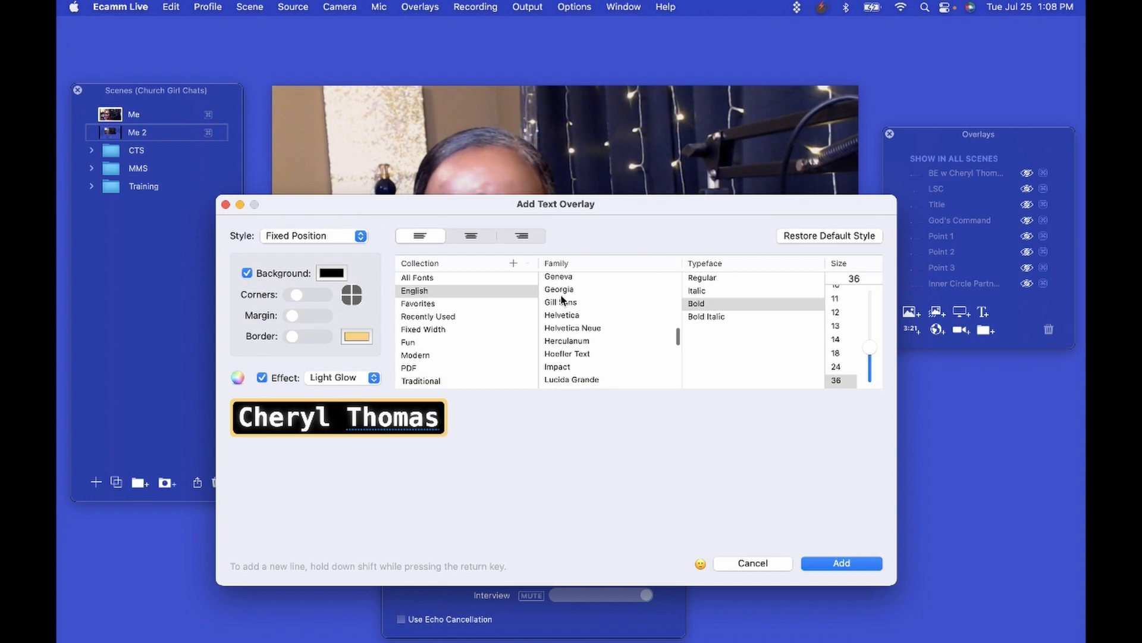
pyautogui.click(562, 290)
pyautogui.scroll(3, 563, 291)
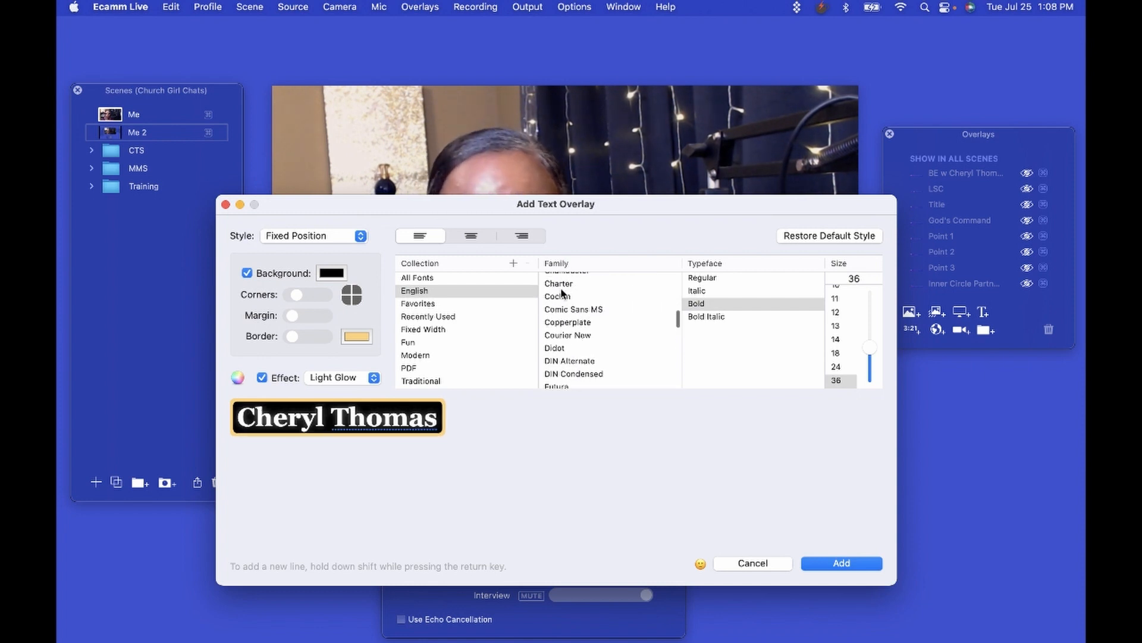
pyautogui.click(562, 286)
pyautogui.scroll(3, 561, 291)
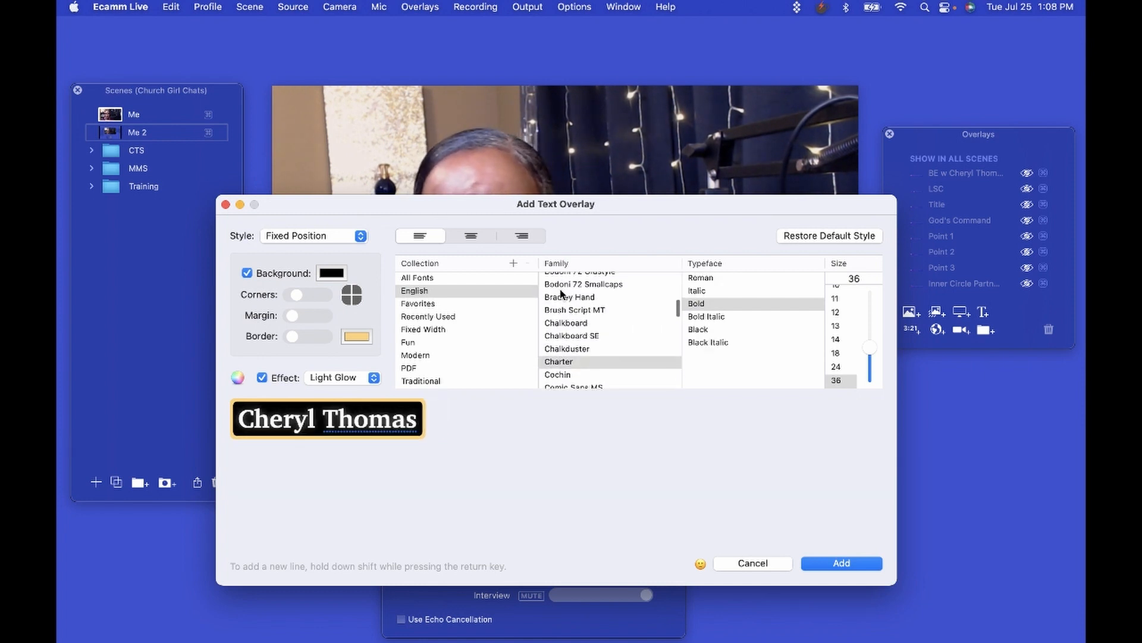
pyautogui.click(560, 287)
# After trying Arial Black and Andale Mono, set the font to The Bold Font.
pyautogui.scroll(4, 561, 287)
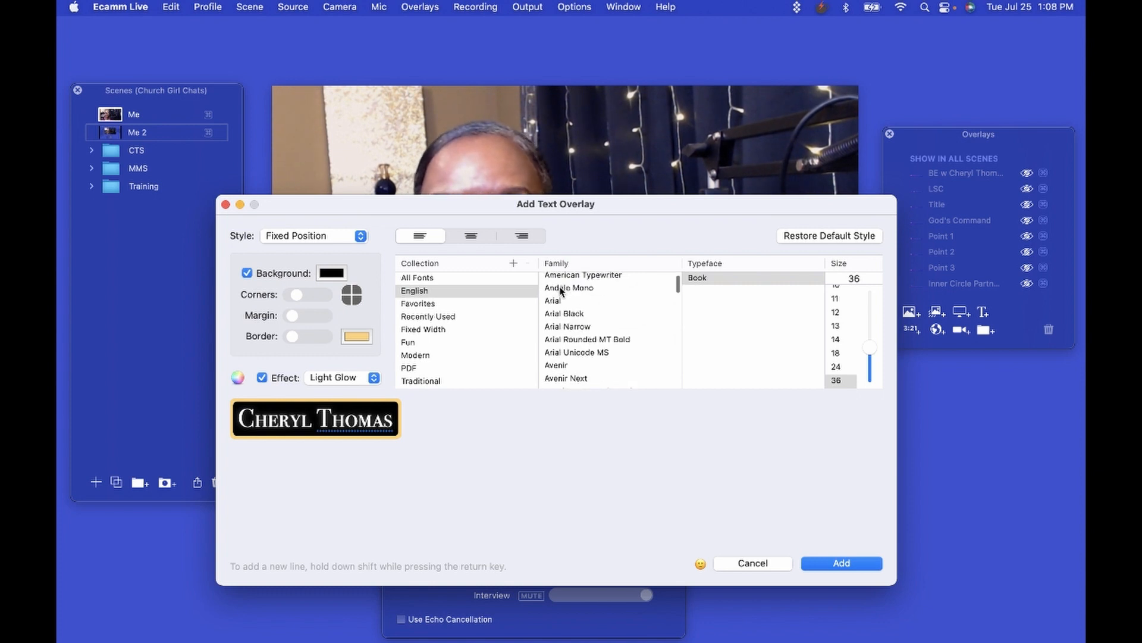
pyautogui.click(568, 313)
pyautogui.scroll(-1, 567, 314)
pyautogui.scroll(2, 567, 314)
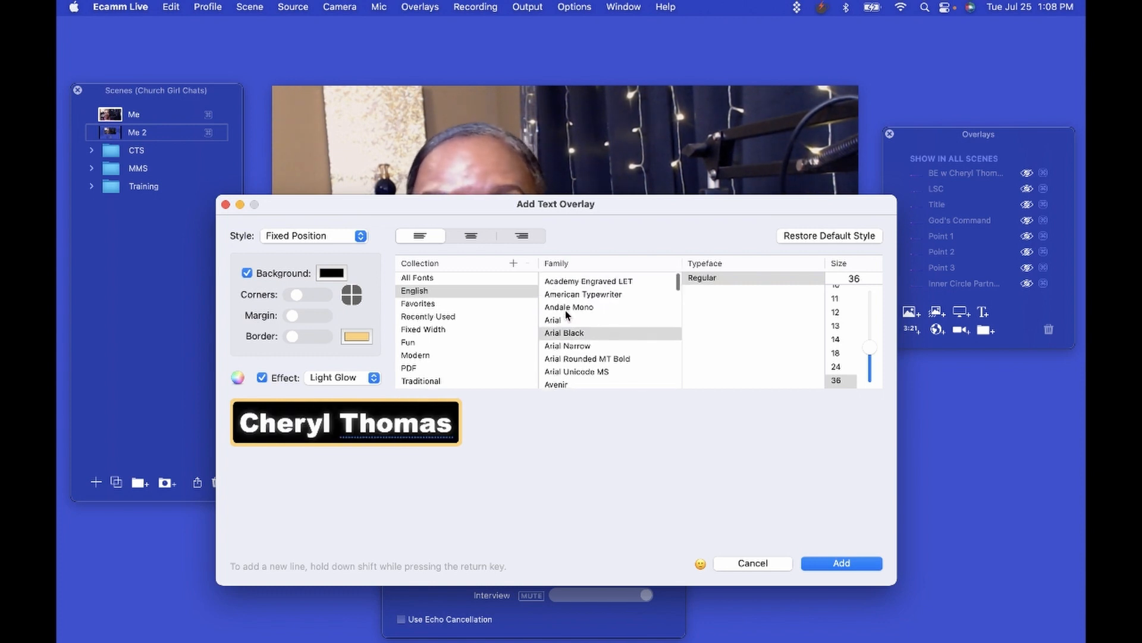
pyautogui.click(564, 303)
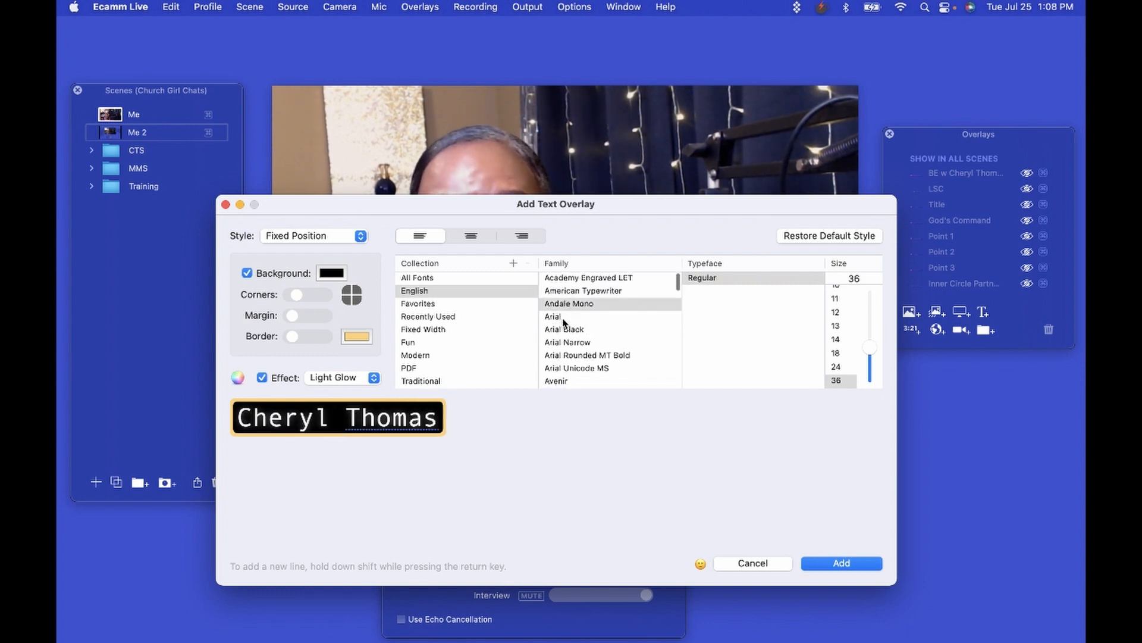
pyautogui.scroll(-5, 564, 321)
pyautogui.scroll(-20, 564, 323)
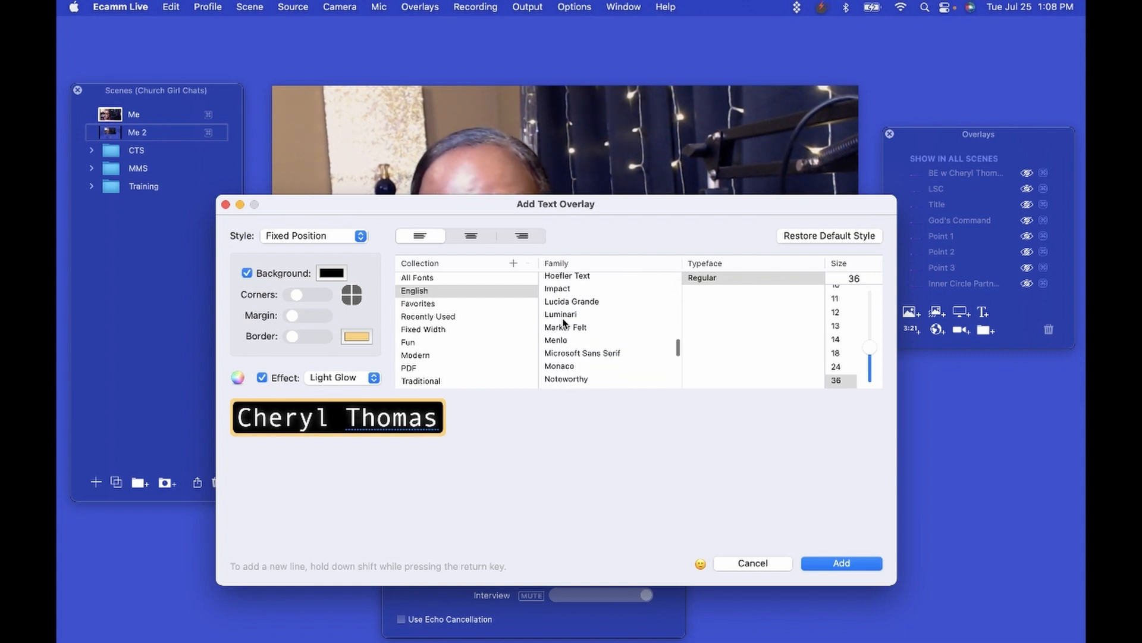
pyautogui.click(564, 322)
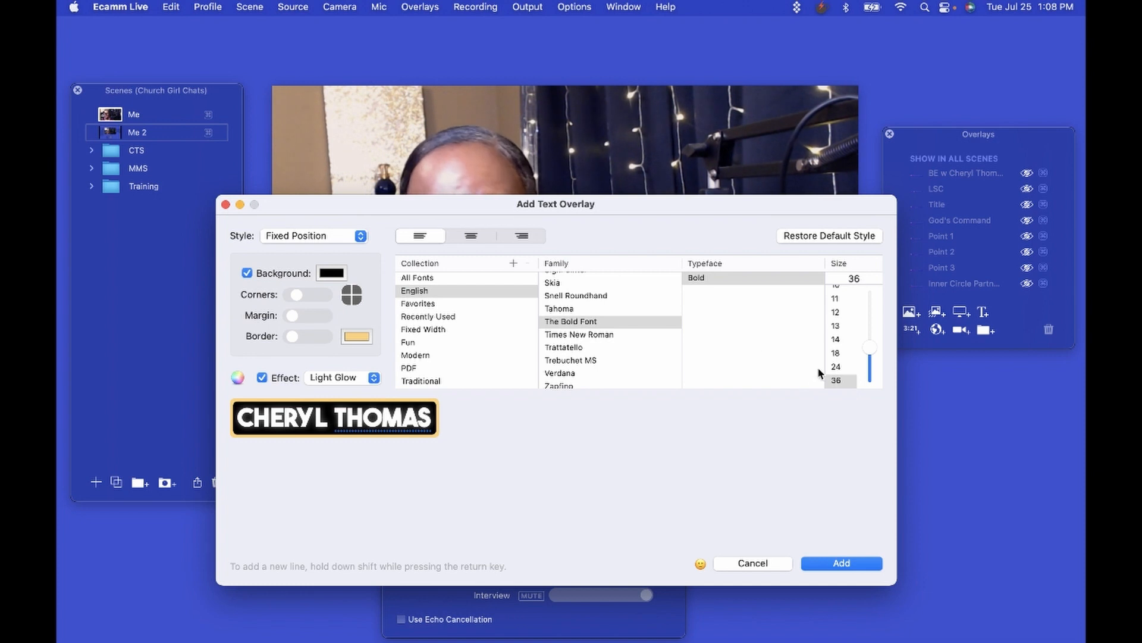
# Try text sizes 24, 12 and 64, keep size 36, and add the overlay to the scene.
pyautogui.click(834, 367)
pyautogui.click(836, 313)
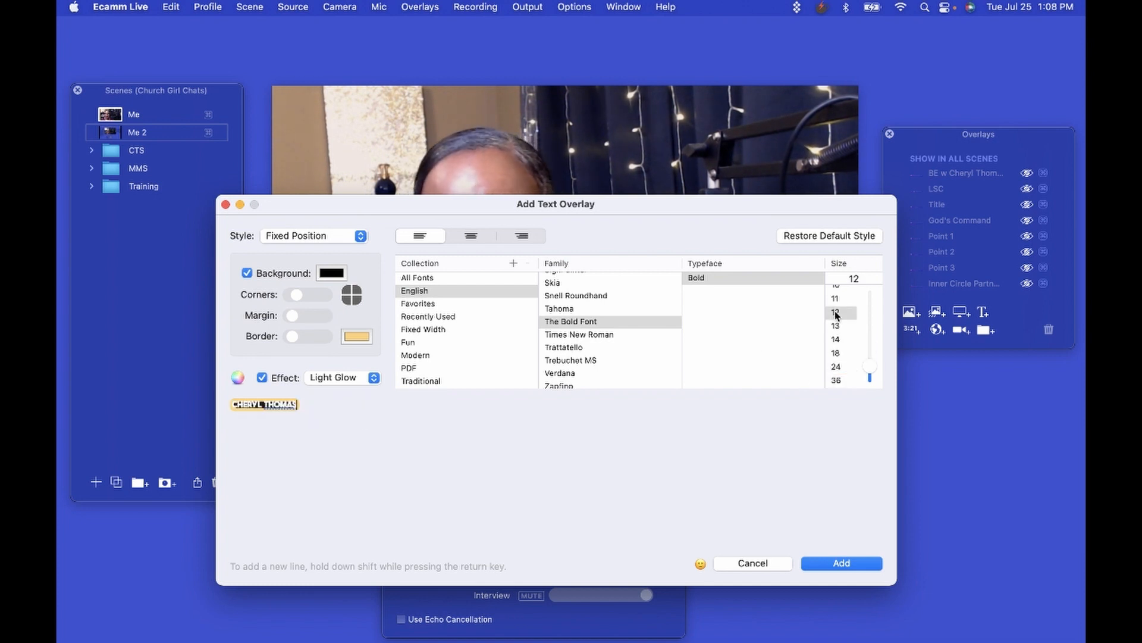
pyautogui.scroll(-3, 834, 338)
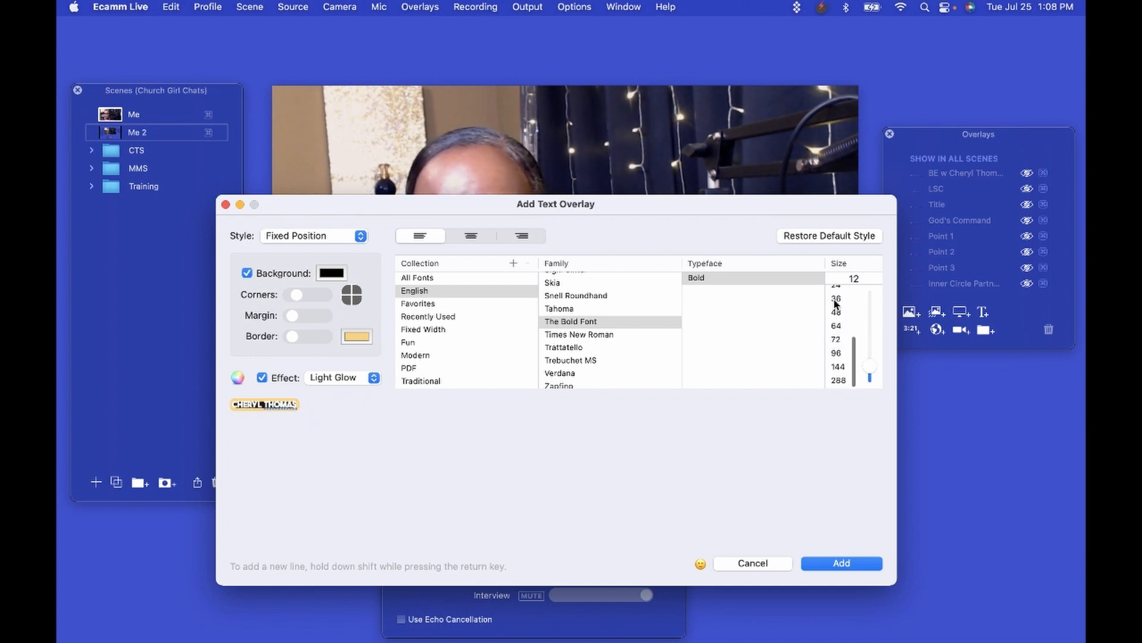
pyautogui.click(835, 300)
pyautogui.click(836, 327)
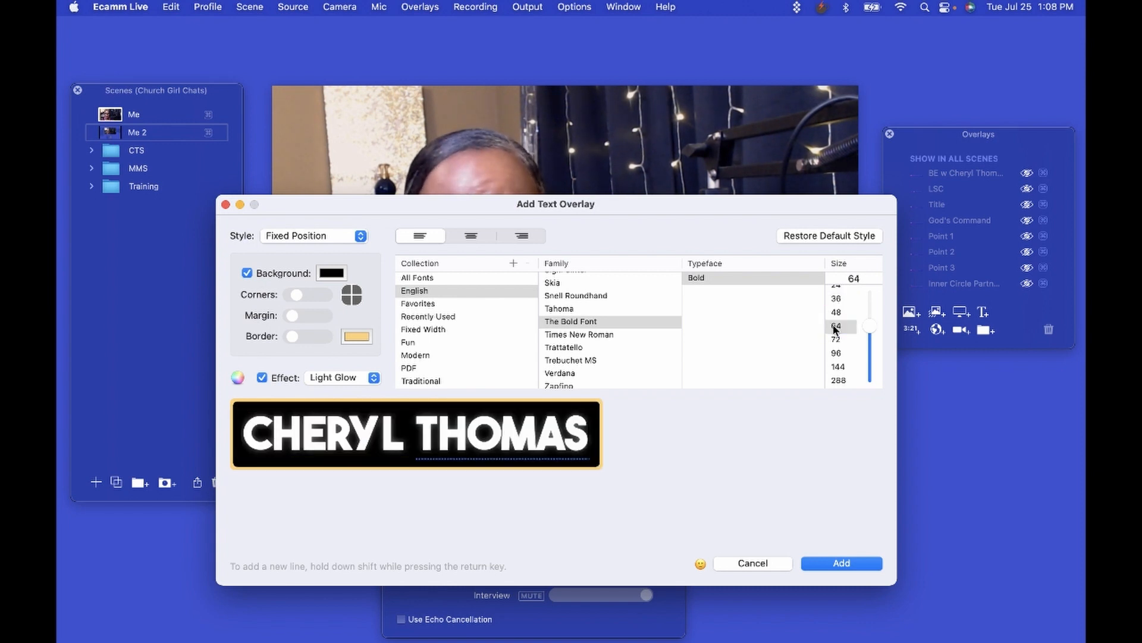
pyautogui.click(836, 299)
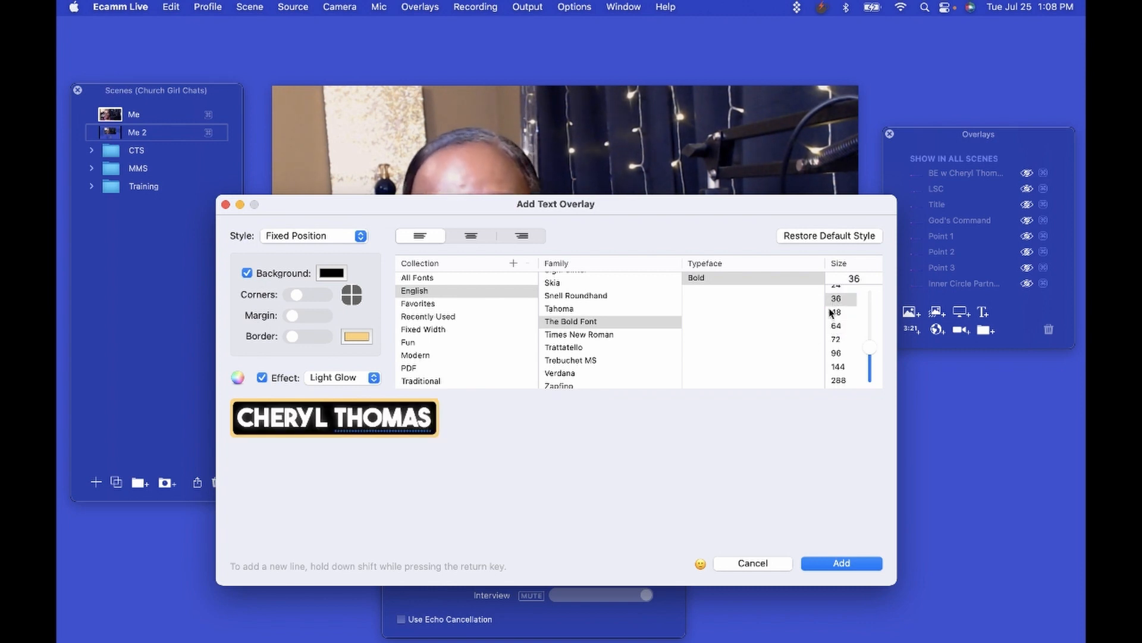
pyautogui.click(854, 559)
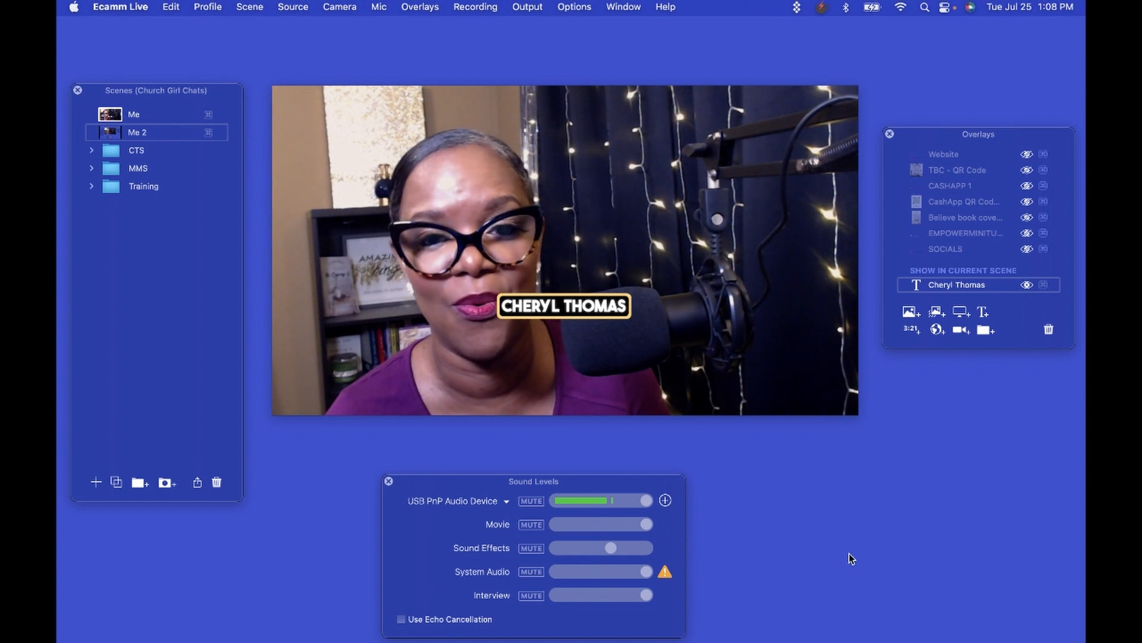
# Enlarge the name overlay and position it near the bottom centre of the video.
pyautogui.moveTo(544, 308)
pyautogui.moveTo(544, 308); pyautogui.dragTo(546, 356)
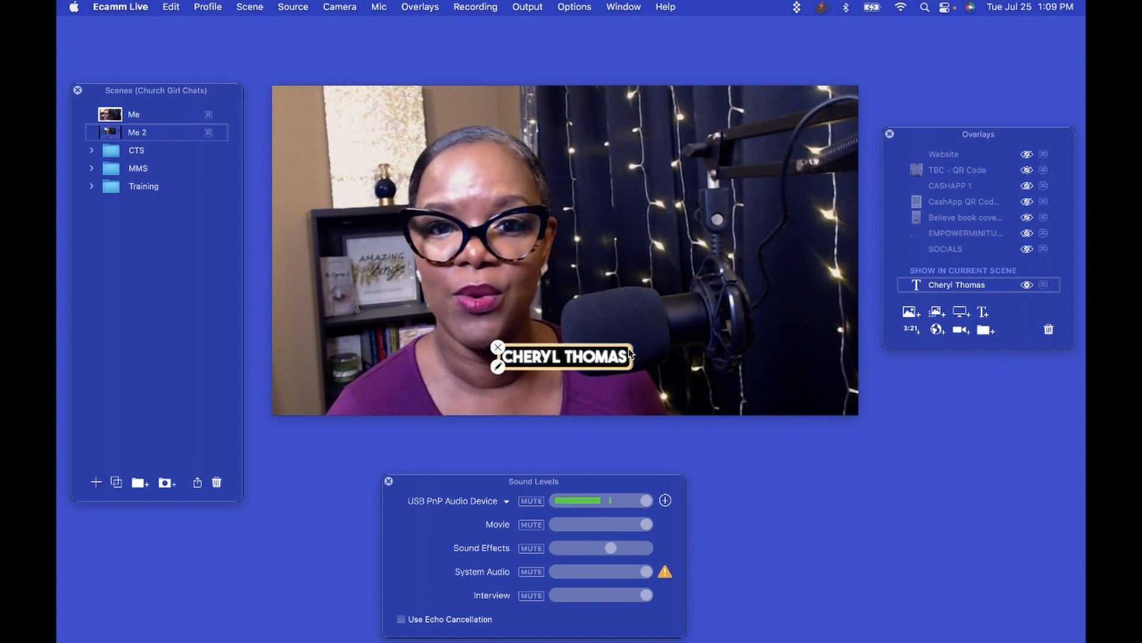
pyautogui.moveTo(631, 345); pyautogui.dragTo(703, 301)
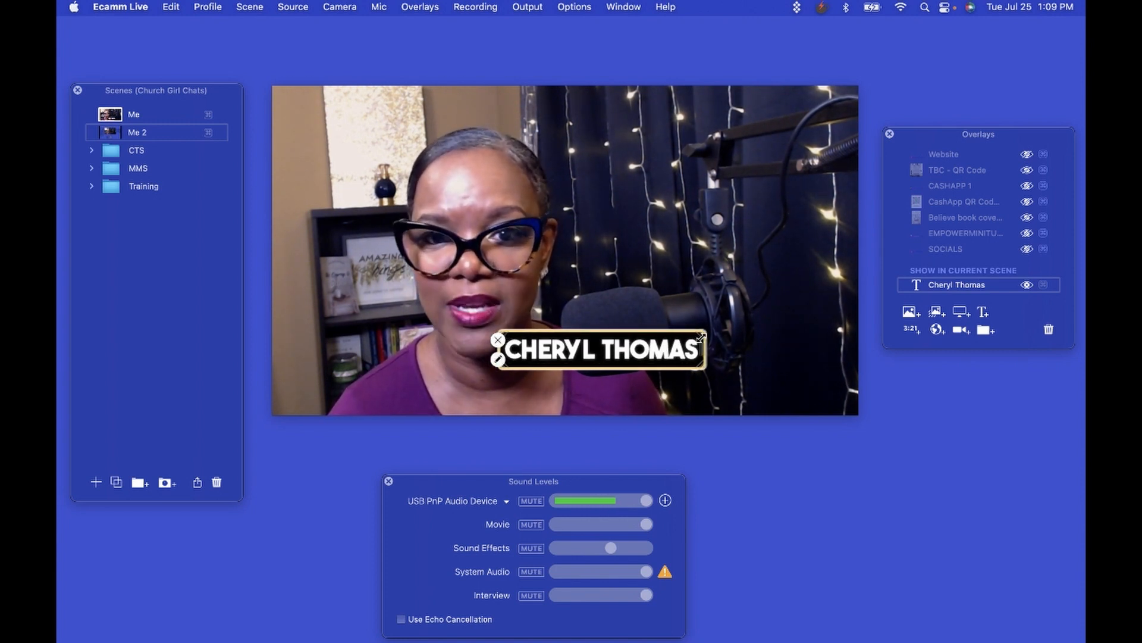
pyautogui.moveTo(703, 336); pyautogui.dragTo(747, 328)
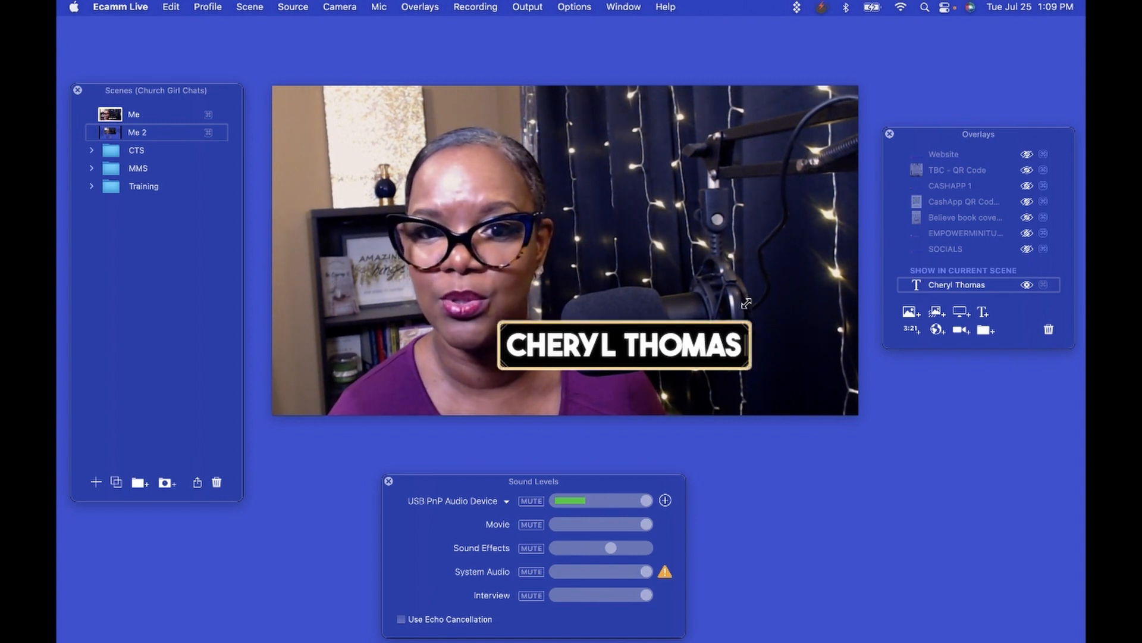
pyautogui.moveTo(672, 344); pyautogui.dragTo(619, 378)
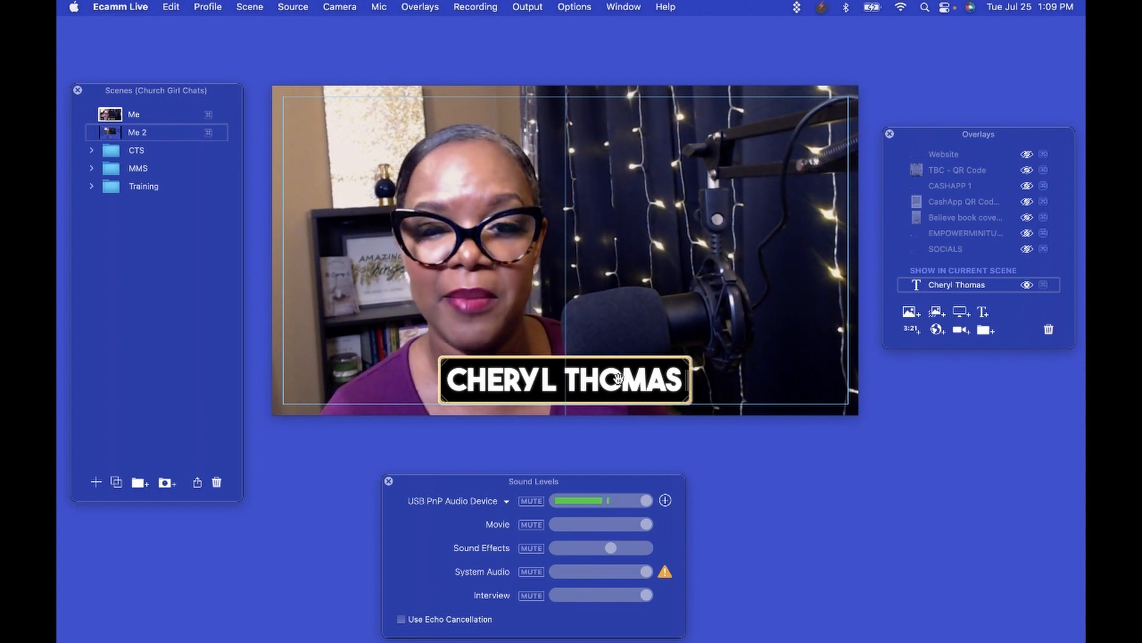
pyautogui.moveTo(619, 379); pyautogui.dragTo(618, 379)
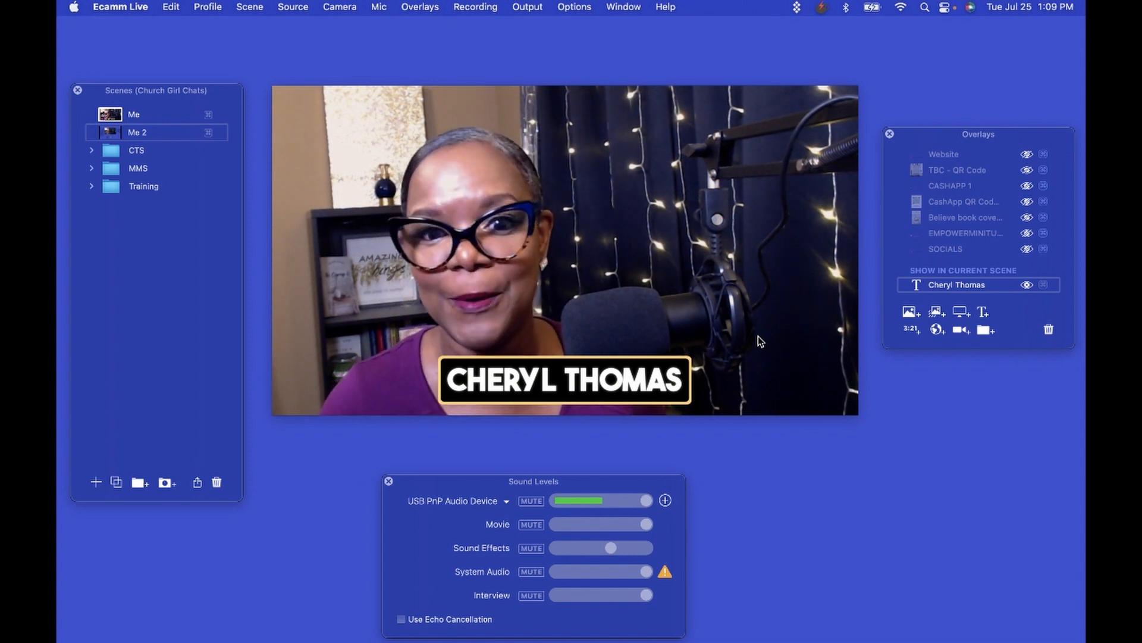
pyautogui.moveTo(562, 378)
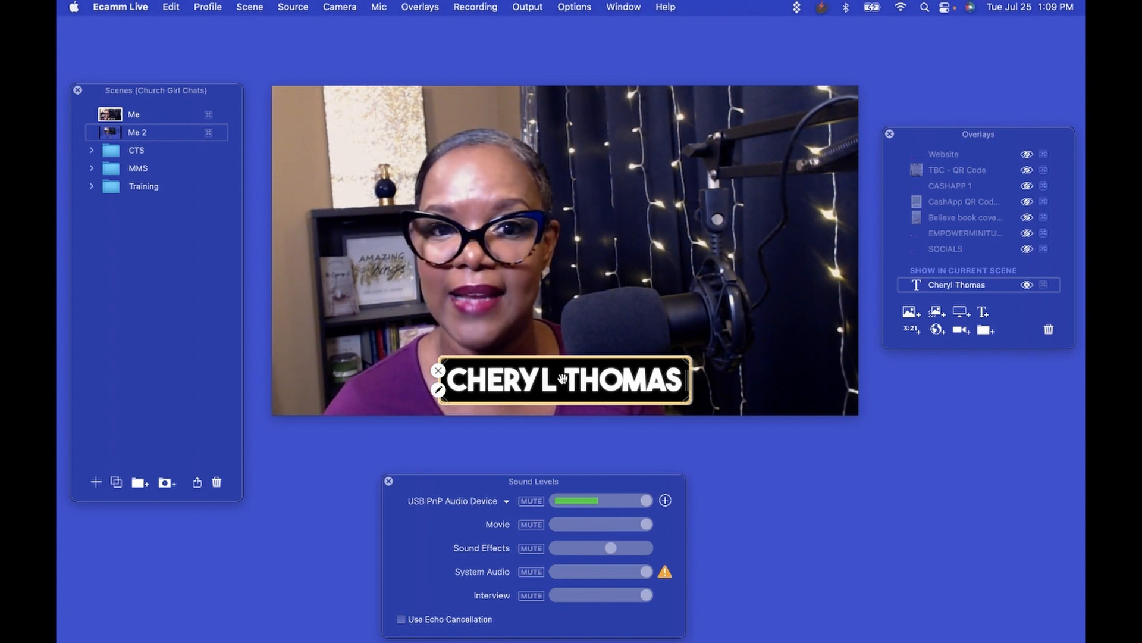
# Change the name overlay's Style to Scrolling Ticker and save the change.
pyautogui.doubleClick(563, 378)
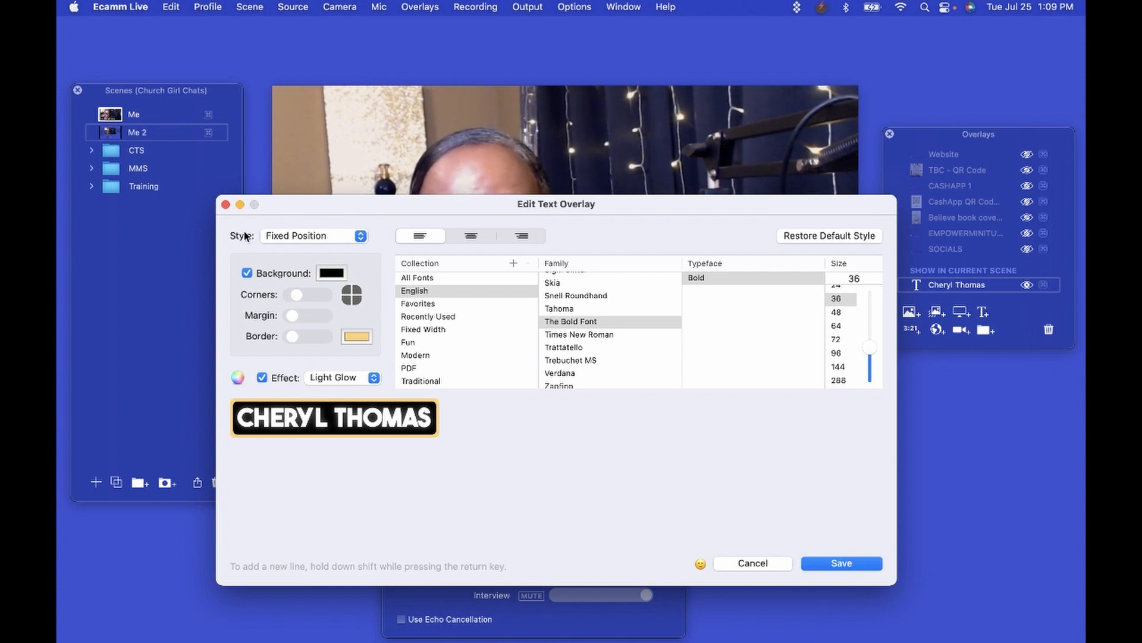
pyautogui.click(361, 237)
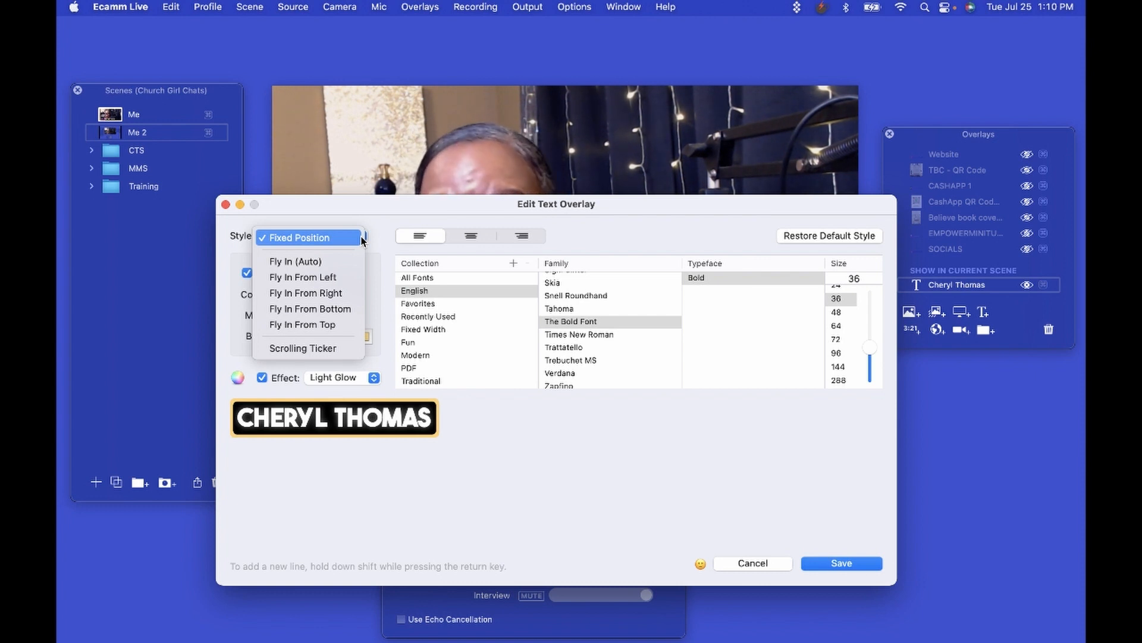
pyautogui.click(338, 347)
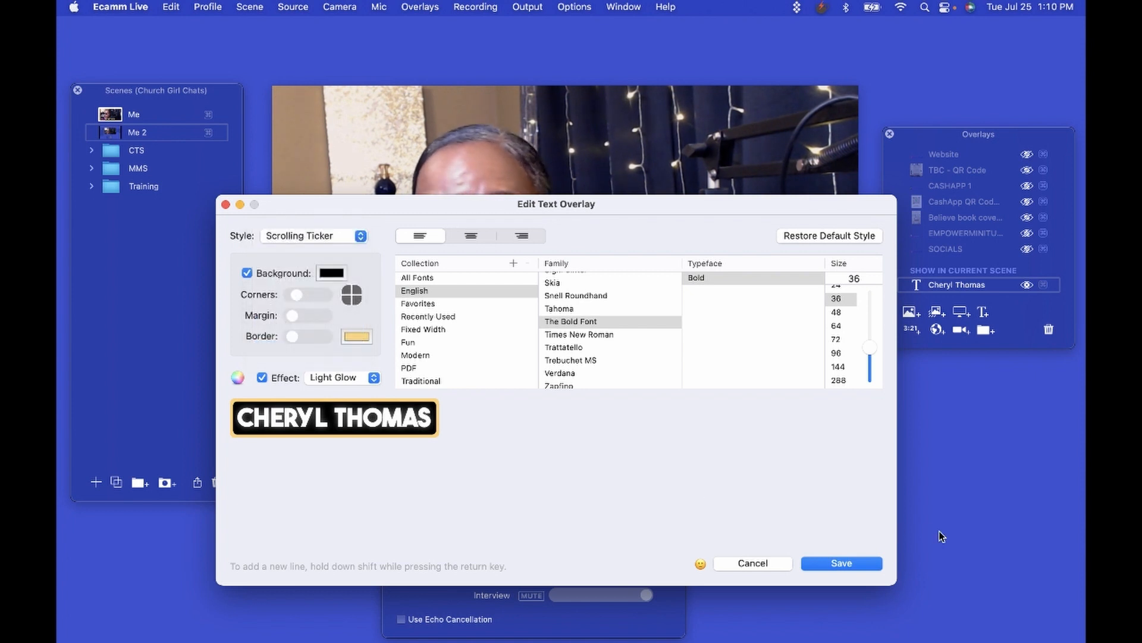
pyautogui.click(841, 563)
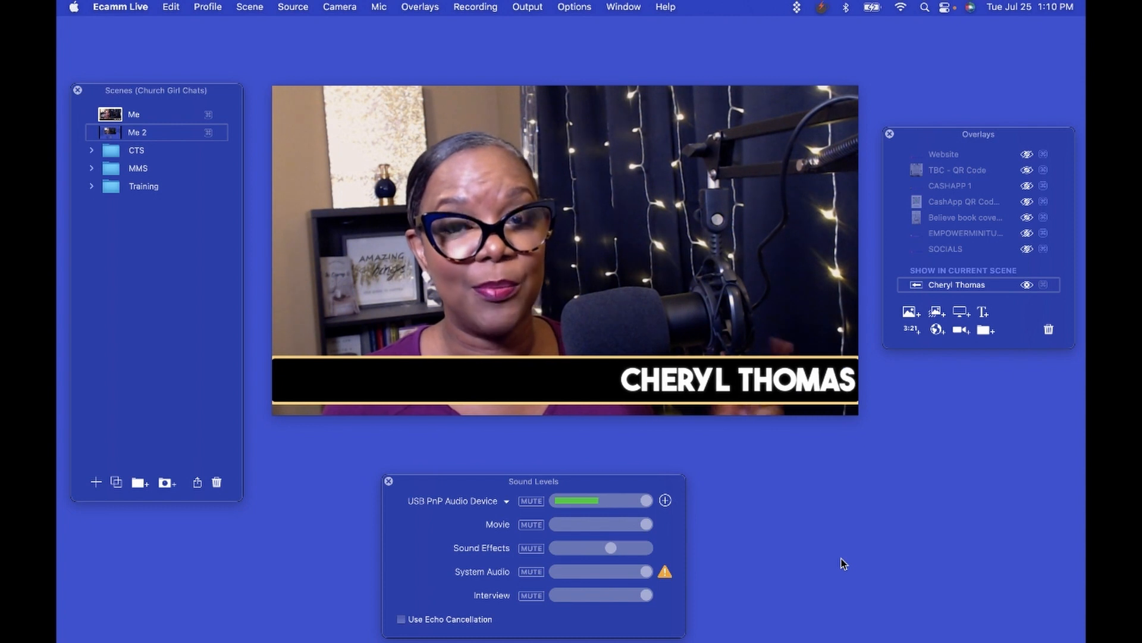
# Speed up the ticker's scrolling, then ease it back to a moderate speed.
pyautogui.moveTo(560, 383)
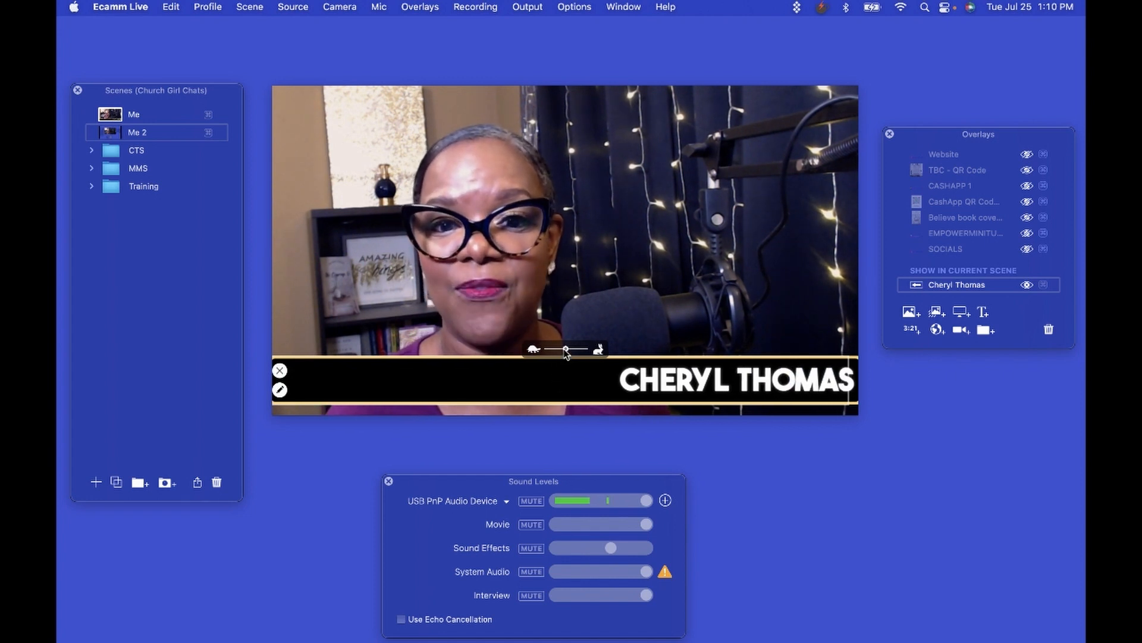
pyautogui.moveTo(566, 349); pyautogui.dragTo(568, 348)
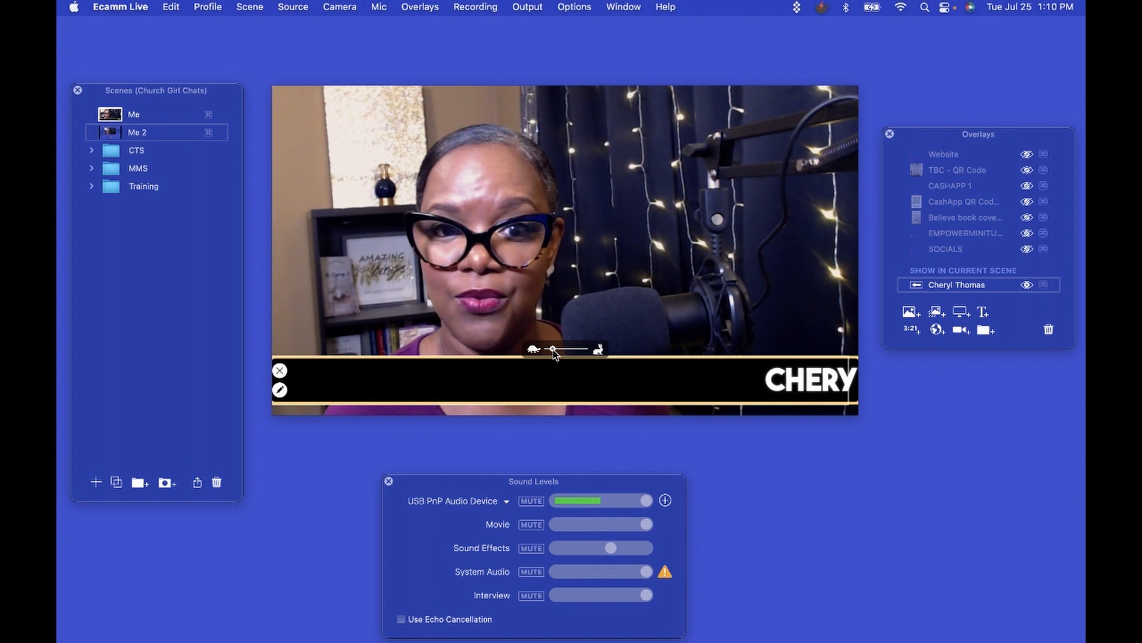
pyautogui.moveTo(553, 349); pyautogui.dragTo(577, 350)
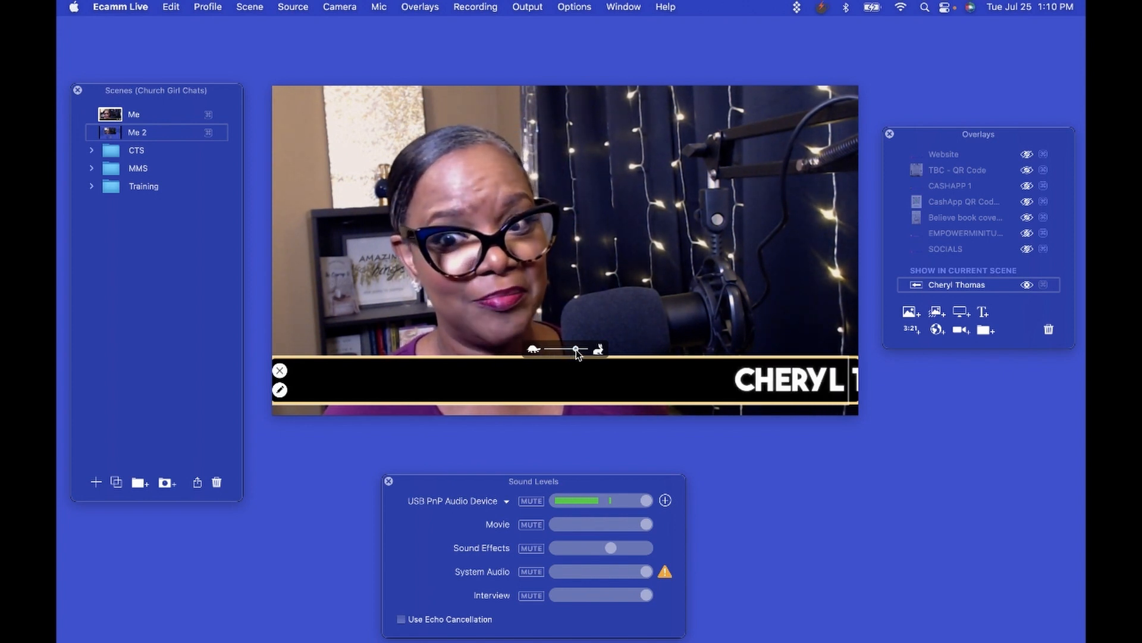
pyautogui.moveTo(576, 348); pyautogui.dragTo(564, 352)
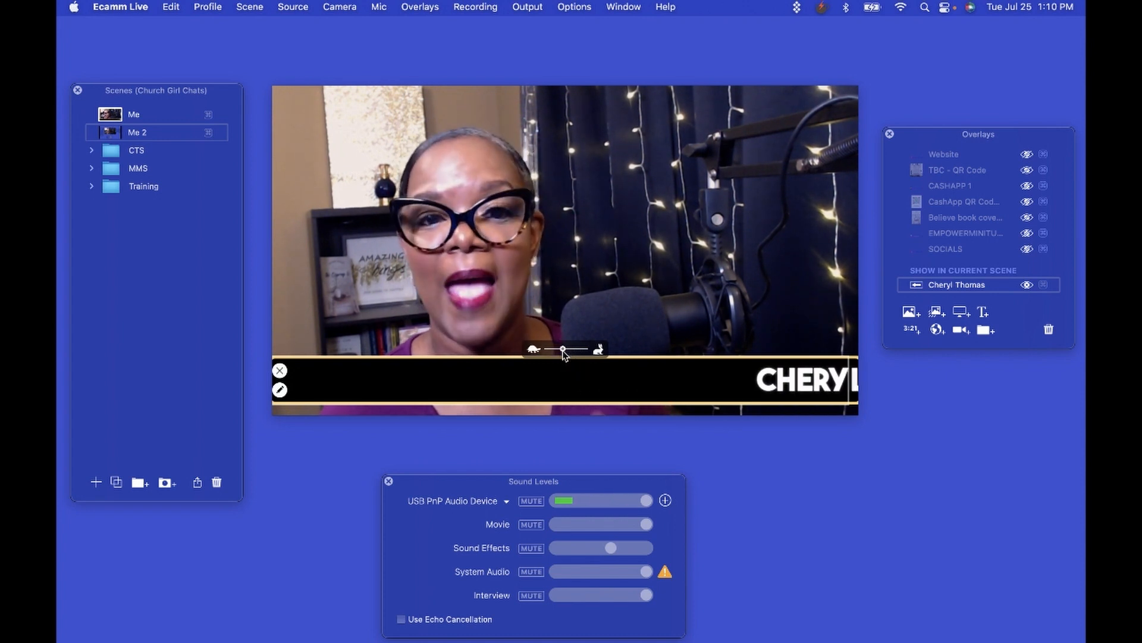